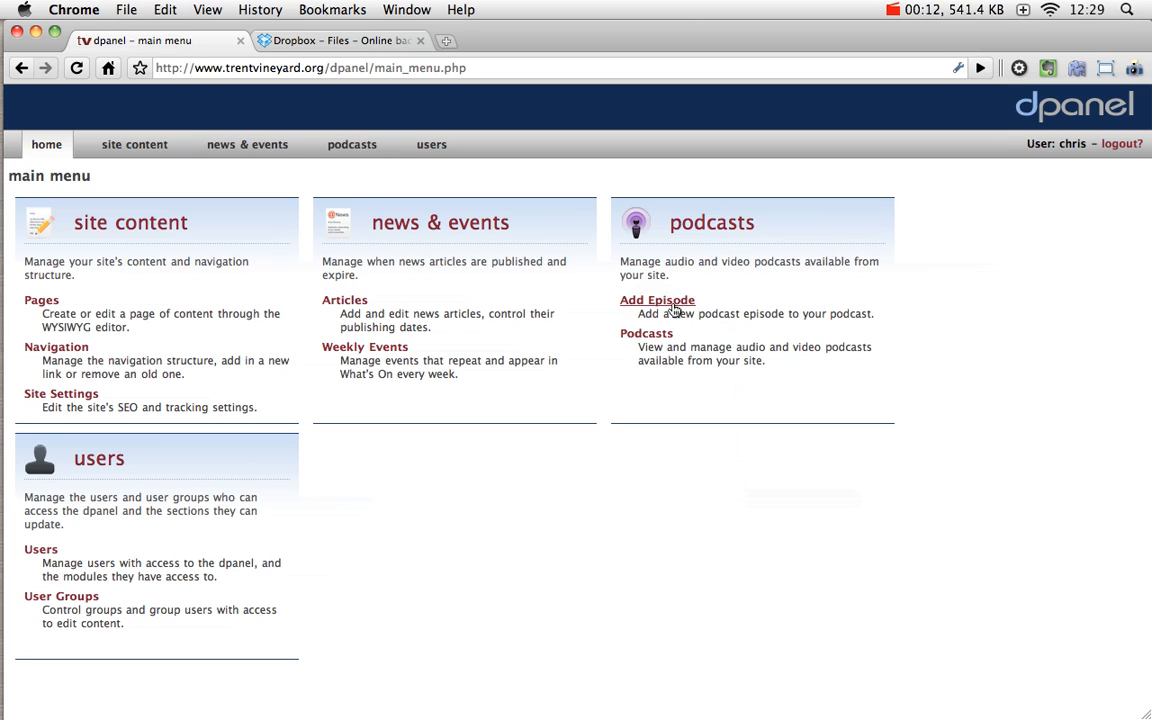
Step: Open the Add Episode form from the podcasts section of the dpanel main menu
left_click(660, 302)
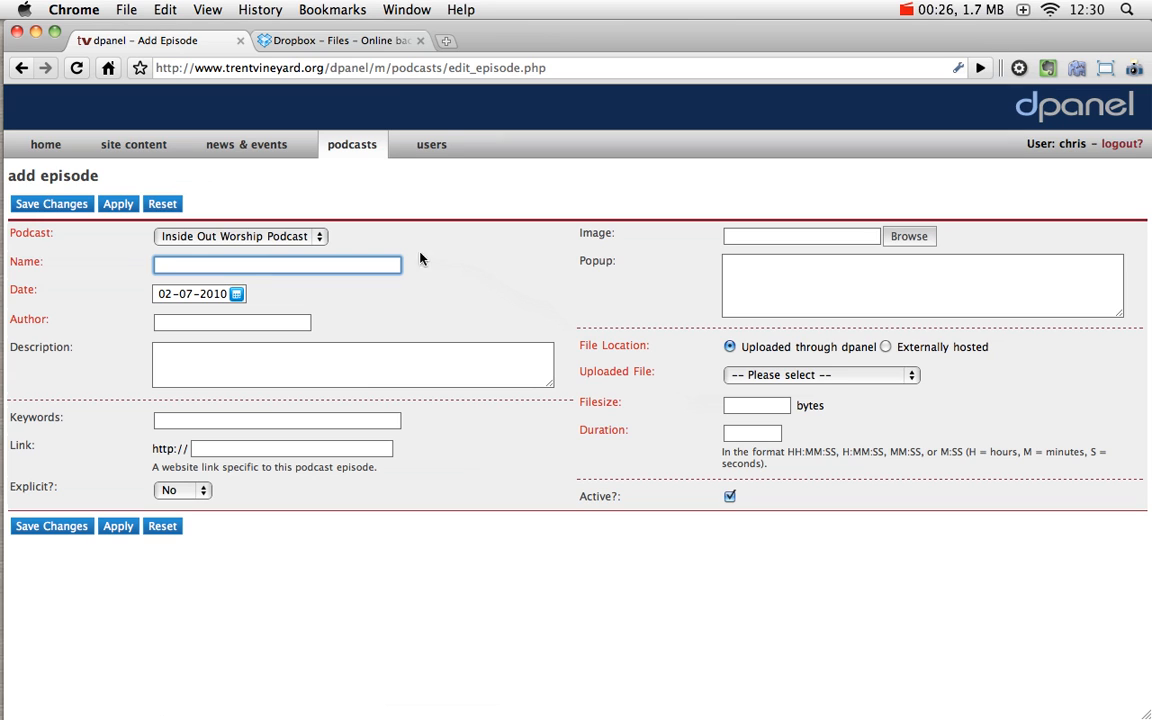
Step: Keep Inside Out Worship Podcast, name the episode 'Our Test Podcast', and leave the date at 02-07-2010
left_click(294, 238)
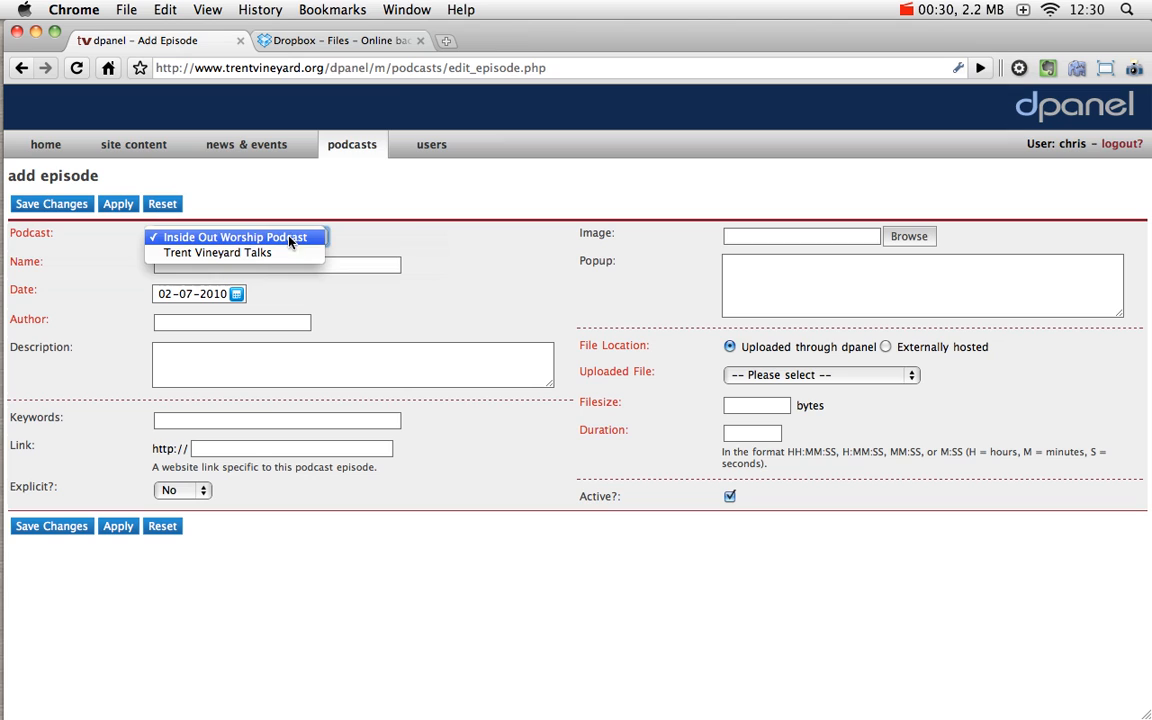
left_click(408, 231)
left_click(396, 266)
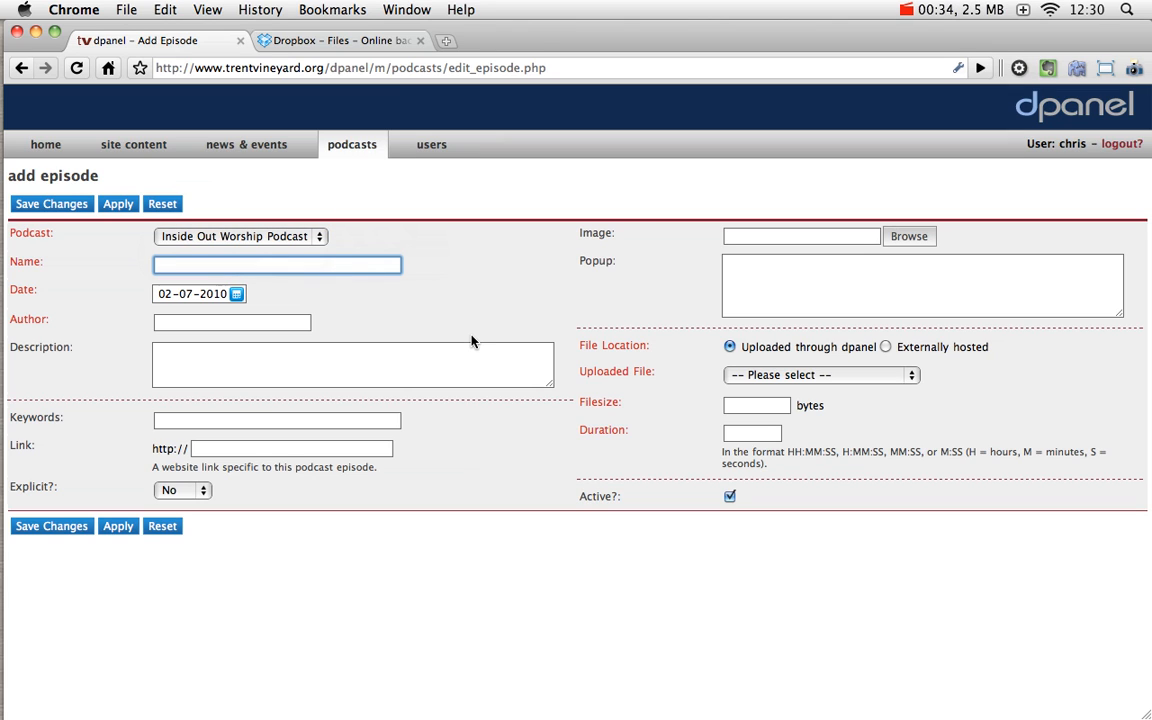
type("Our Test Podcast")
left_click(185, 293)
left_click(463, 297)
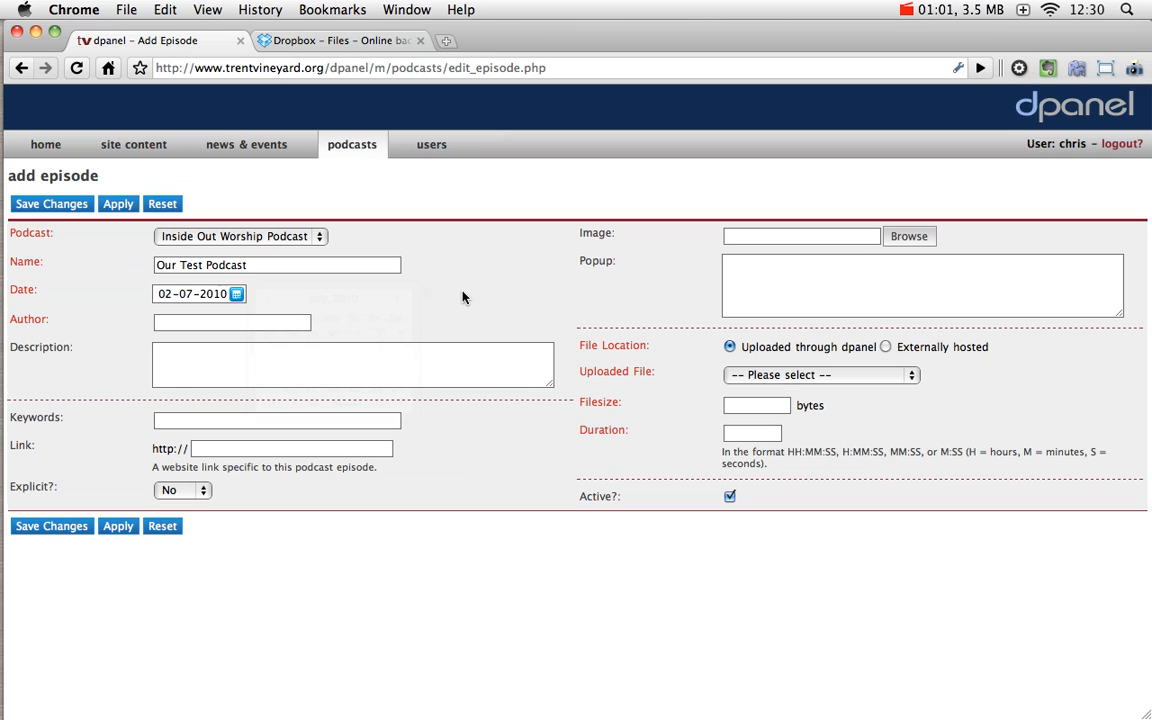
Step: Enter the author's name and the description 'This is our description'
left_click(272, 322)
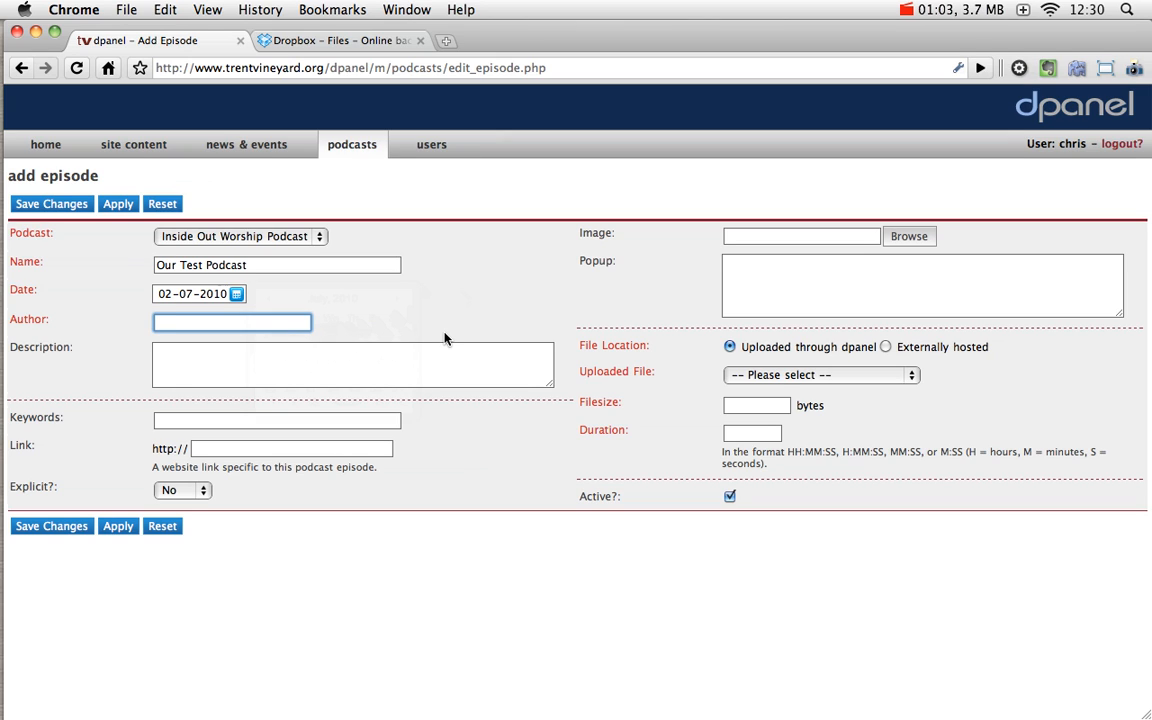
type("Chris")
left_click(389, 372)
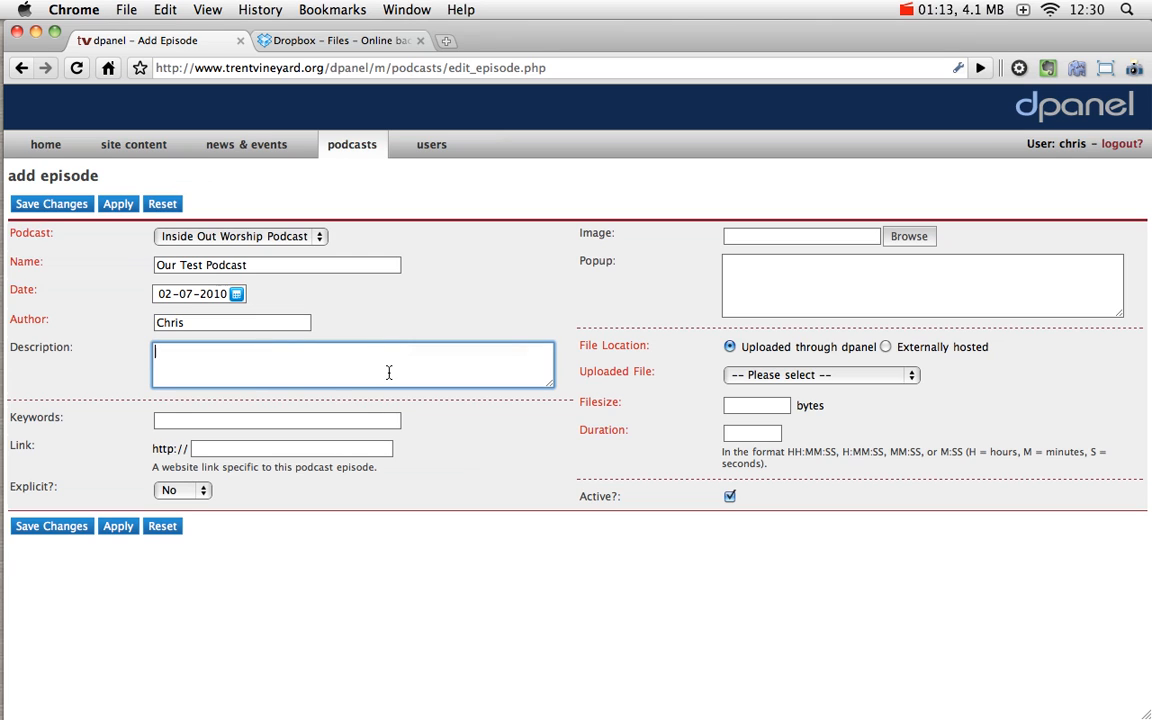
type("This is our description")
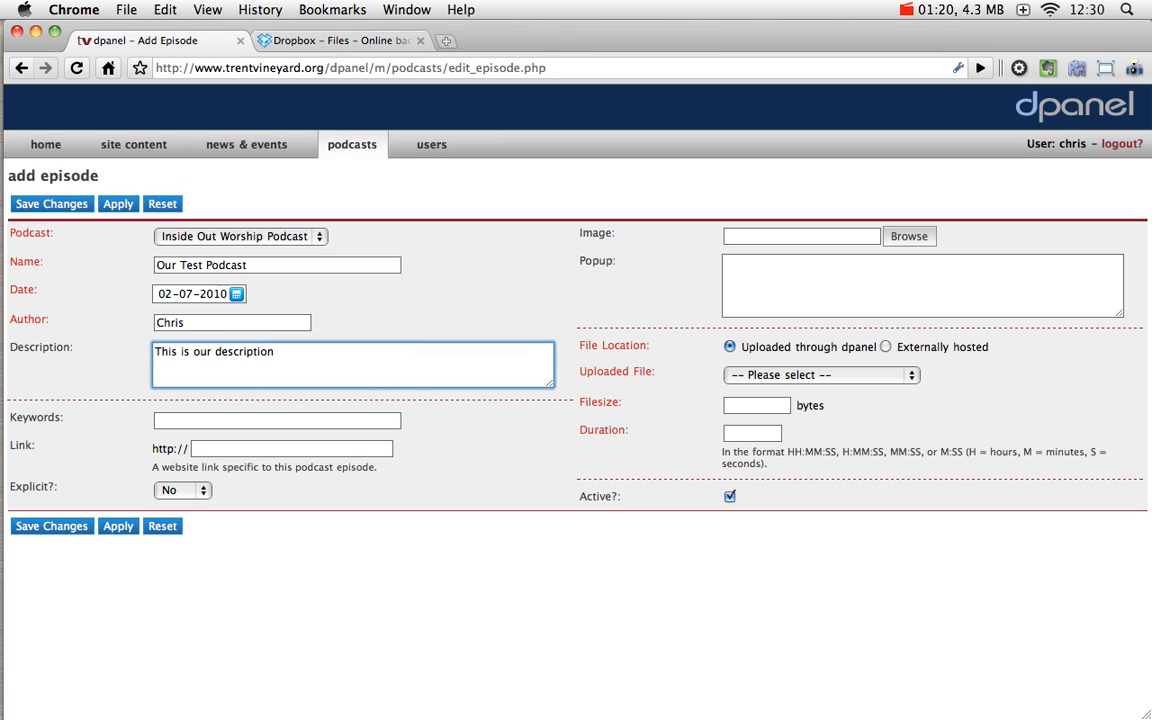
left_click(452, 419)
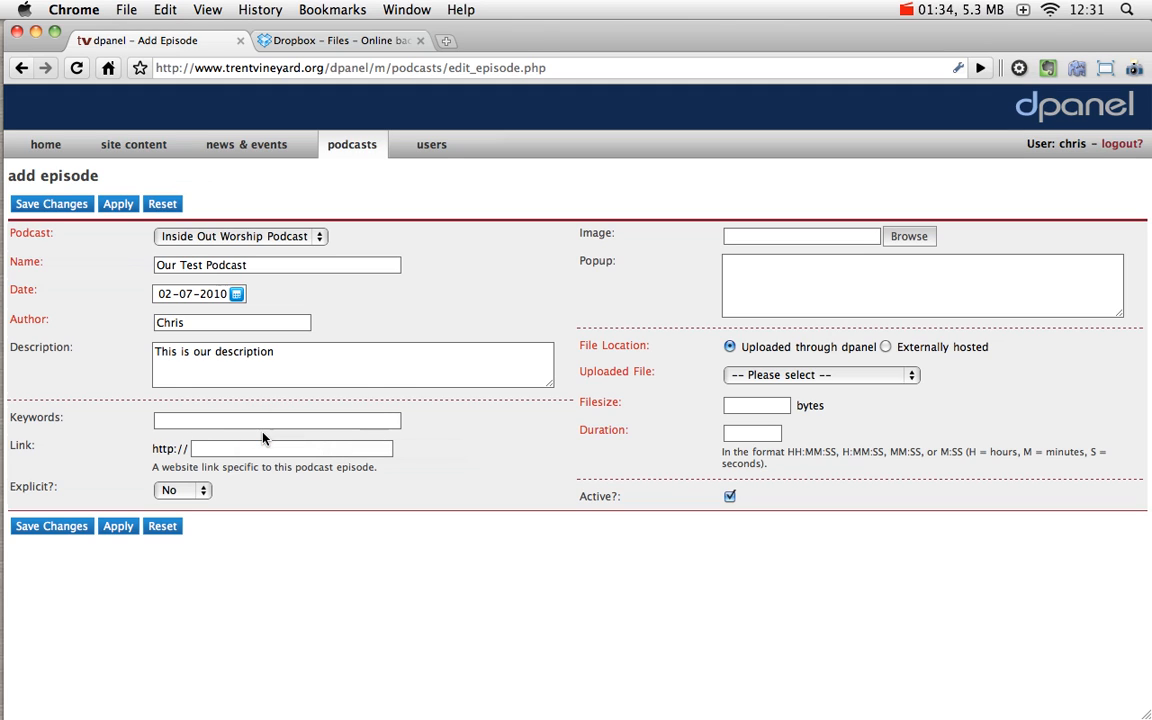
left_click(268, 449)
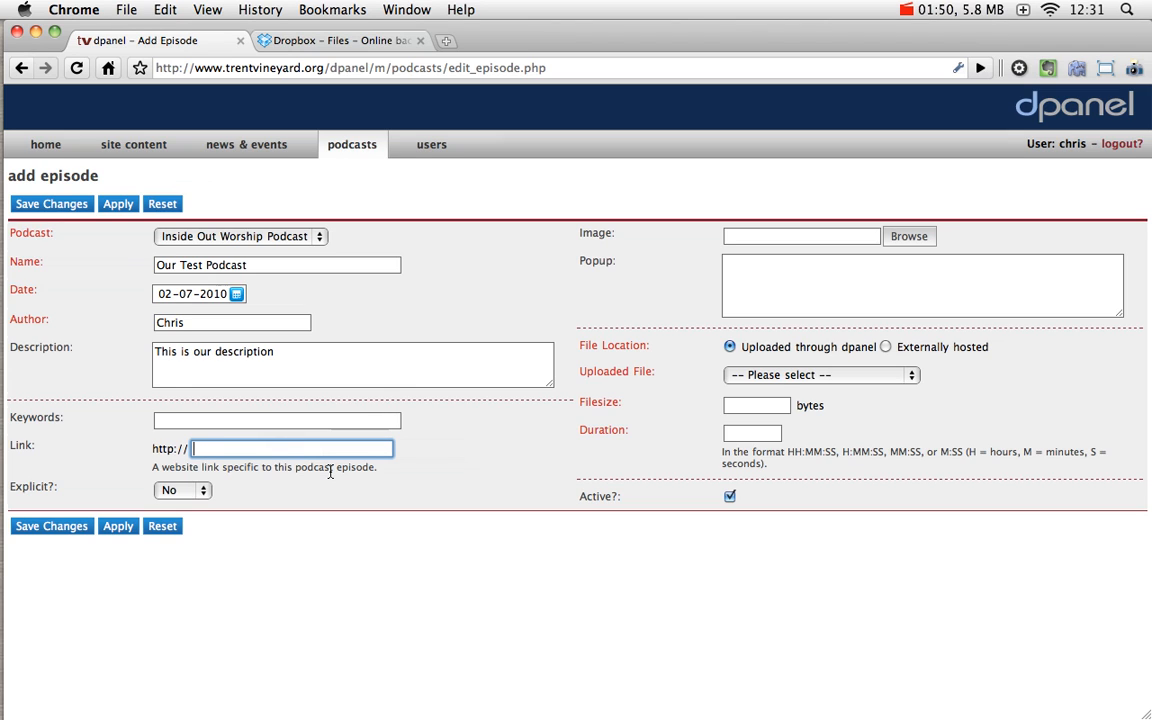
left_click(182, 495)
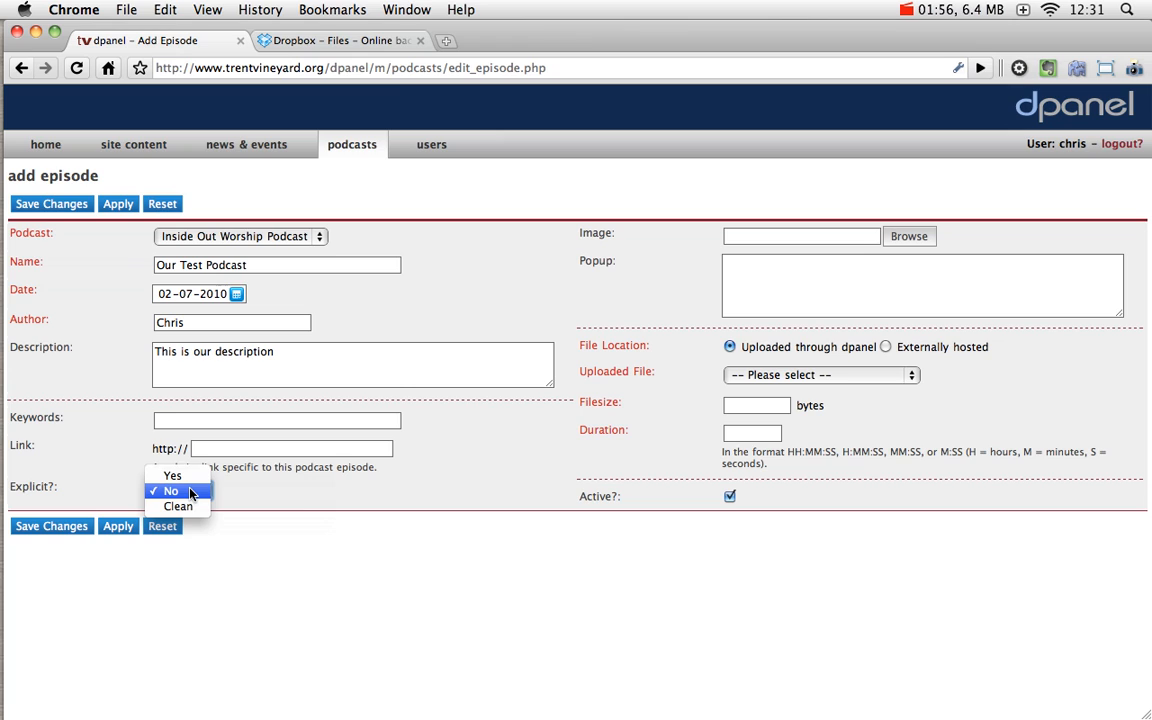
left_click(176, 491)
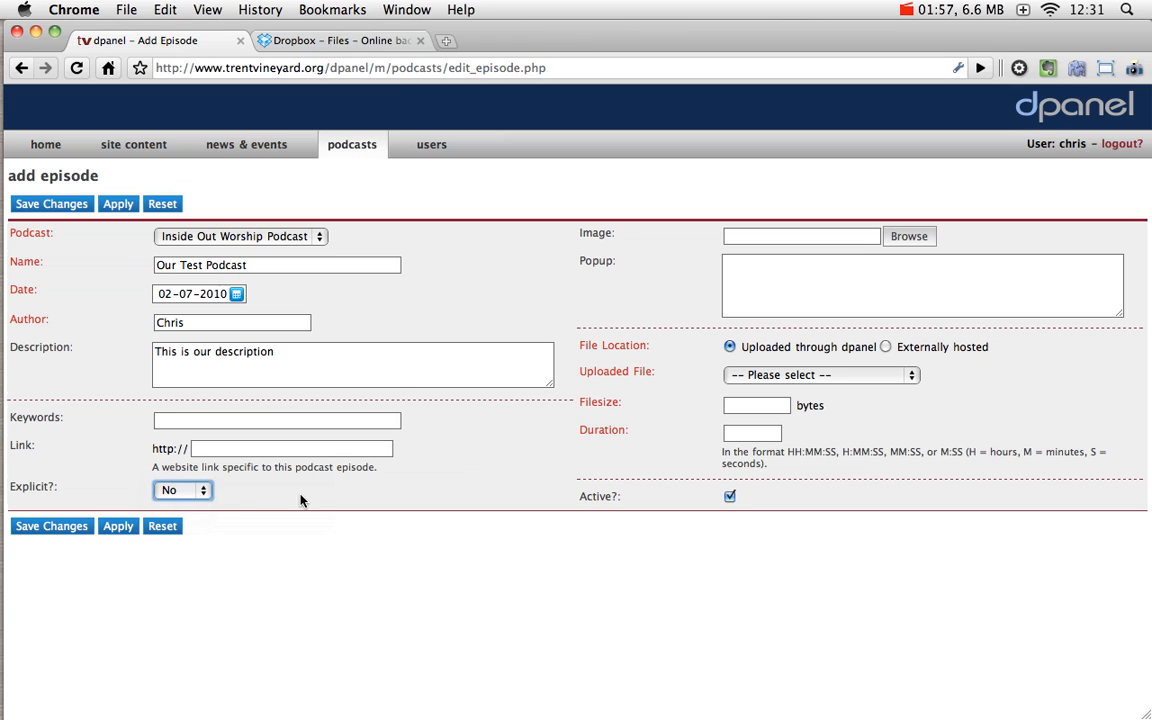
left_click(181, 491)
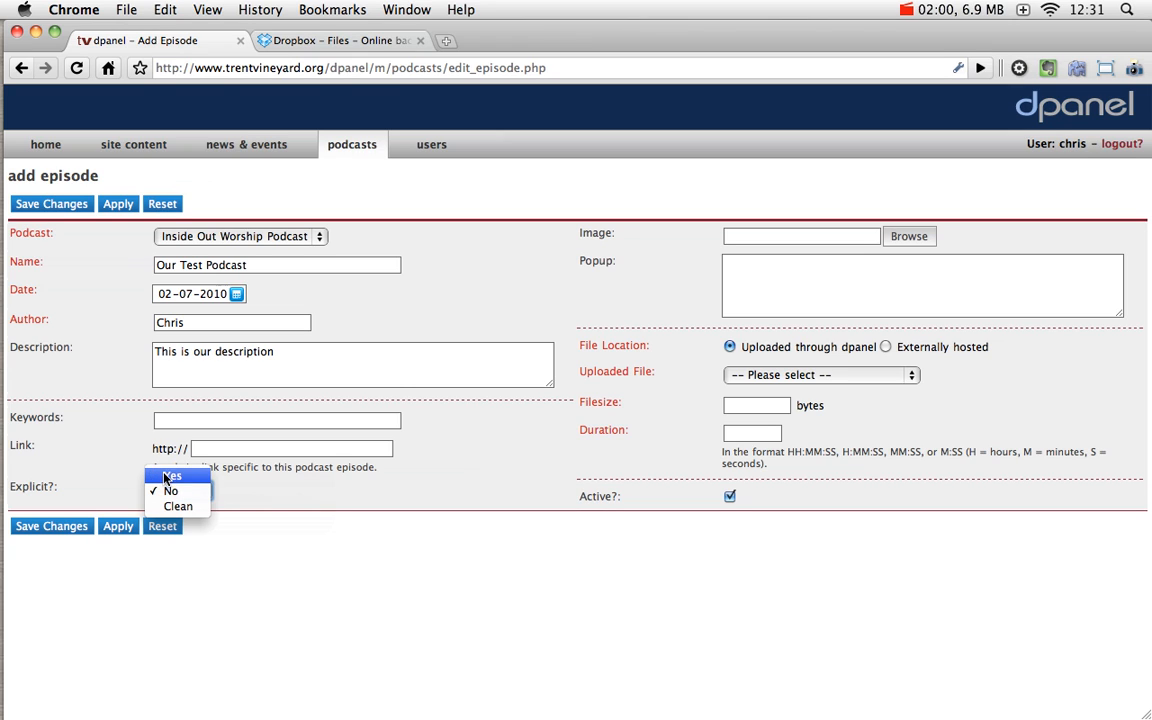
left_click(184, 492)
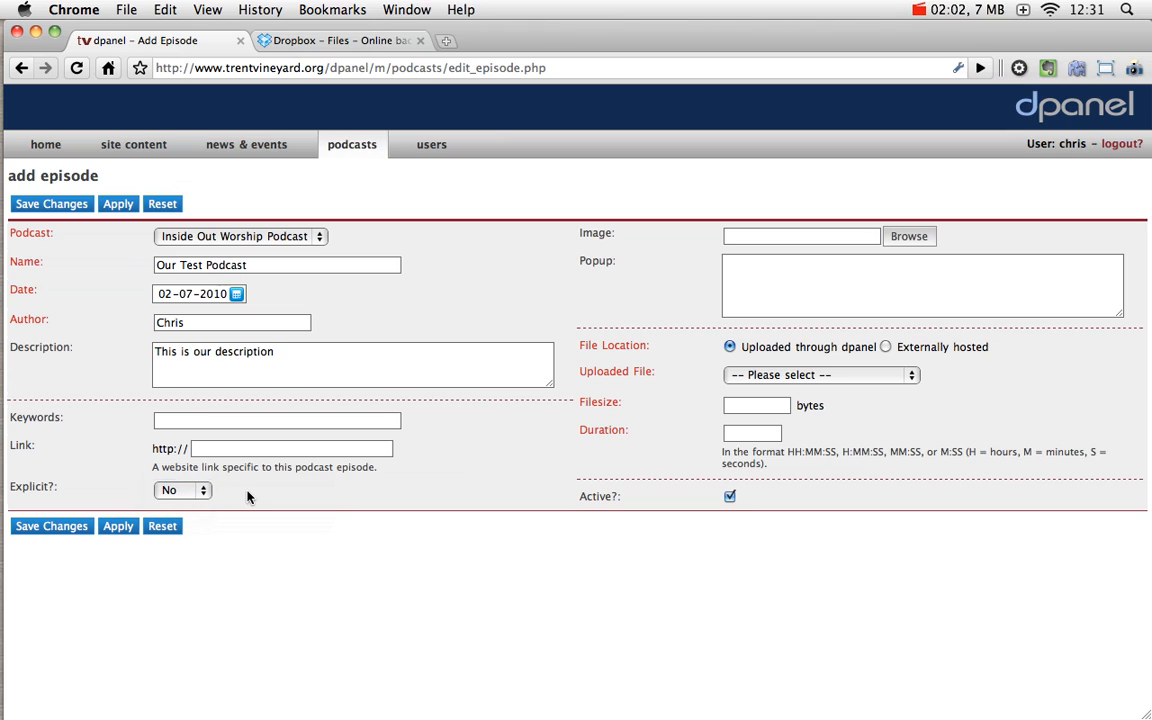
left_click(168, 489)
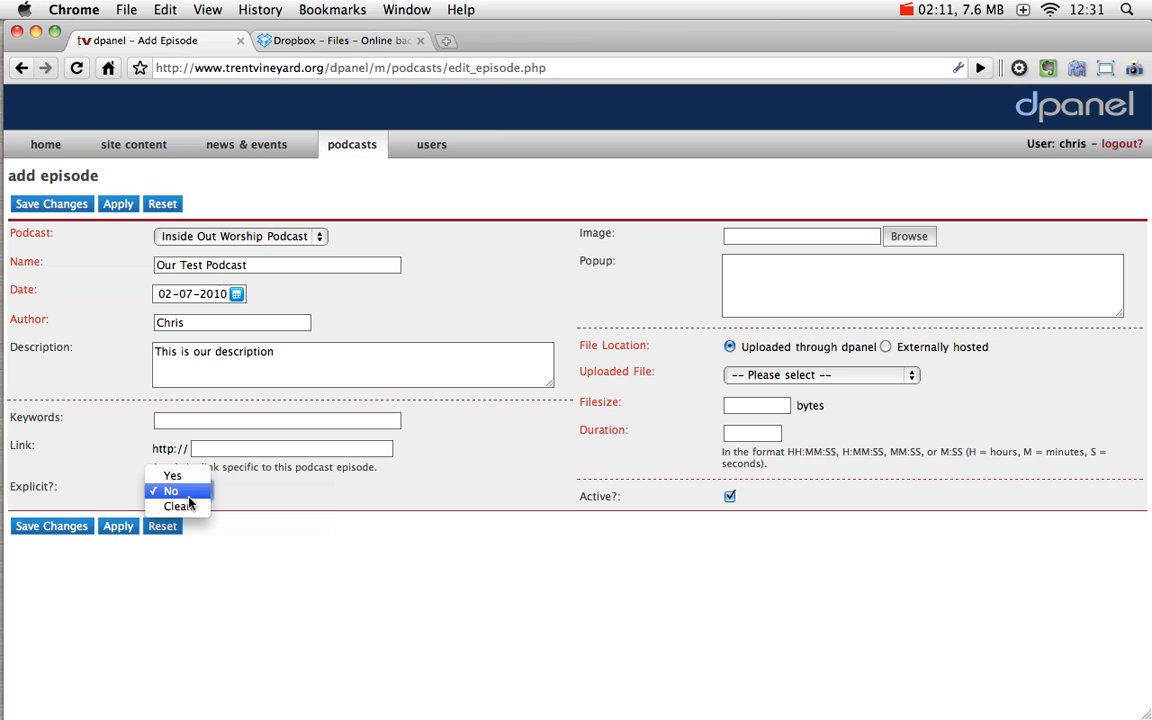
left_click(351, 497)
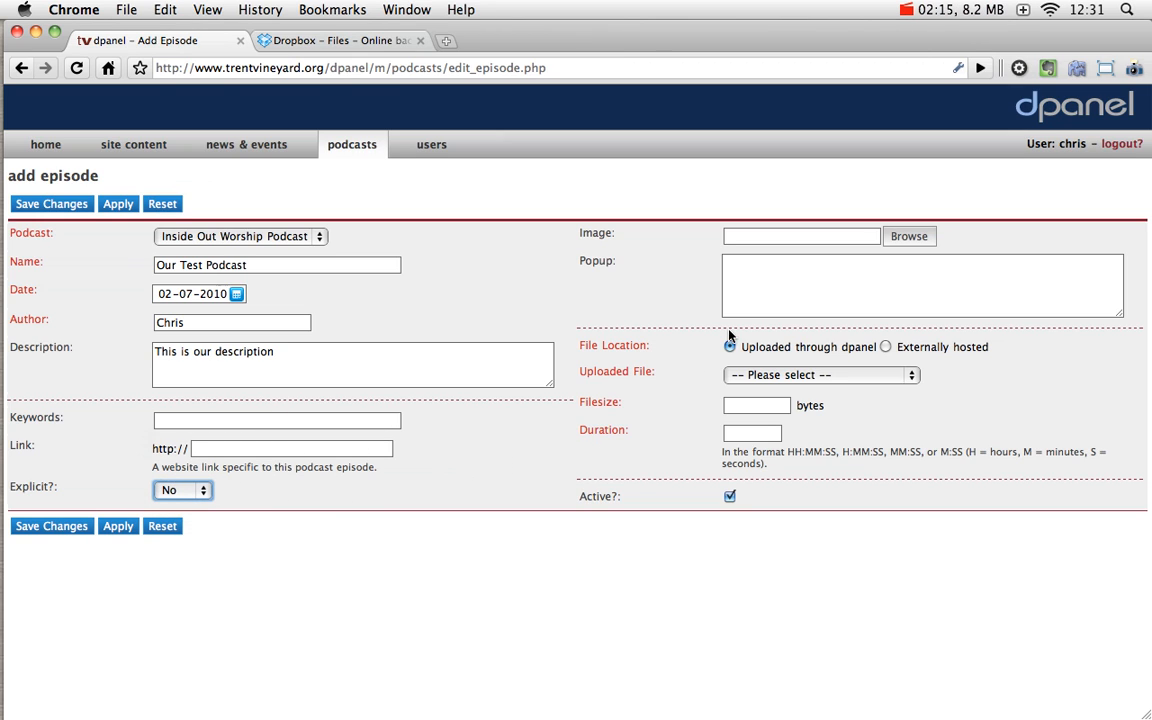
Step: Pick 3_3(3).jpg from Images > social_media in the file browser as the episode image
left_click(907, 236)
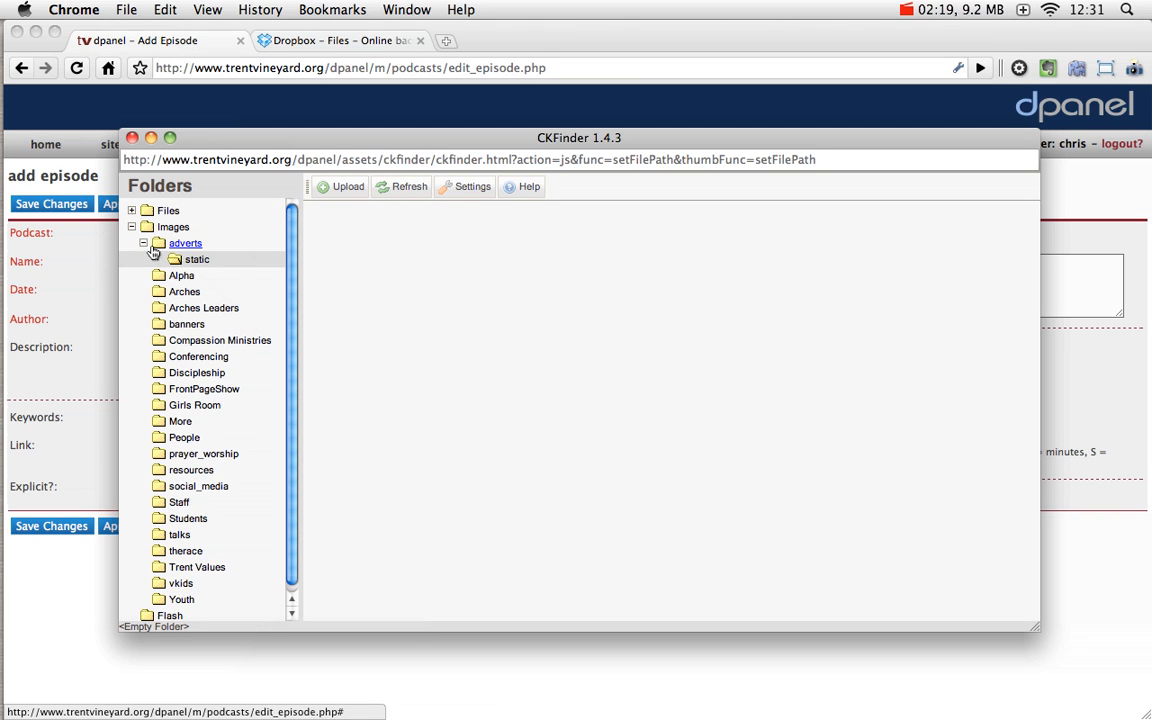
left_click(131, 227)
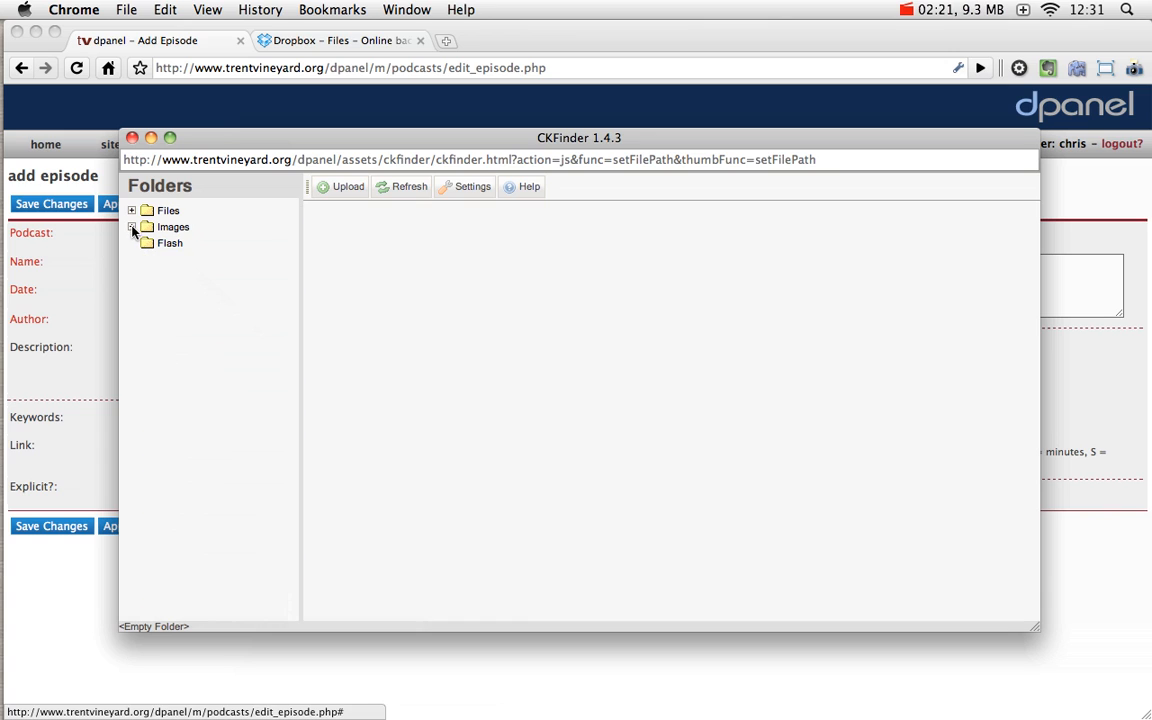
left_click(131, 227)
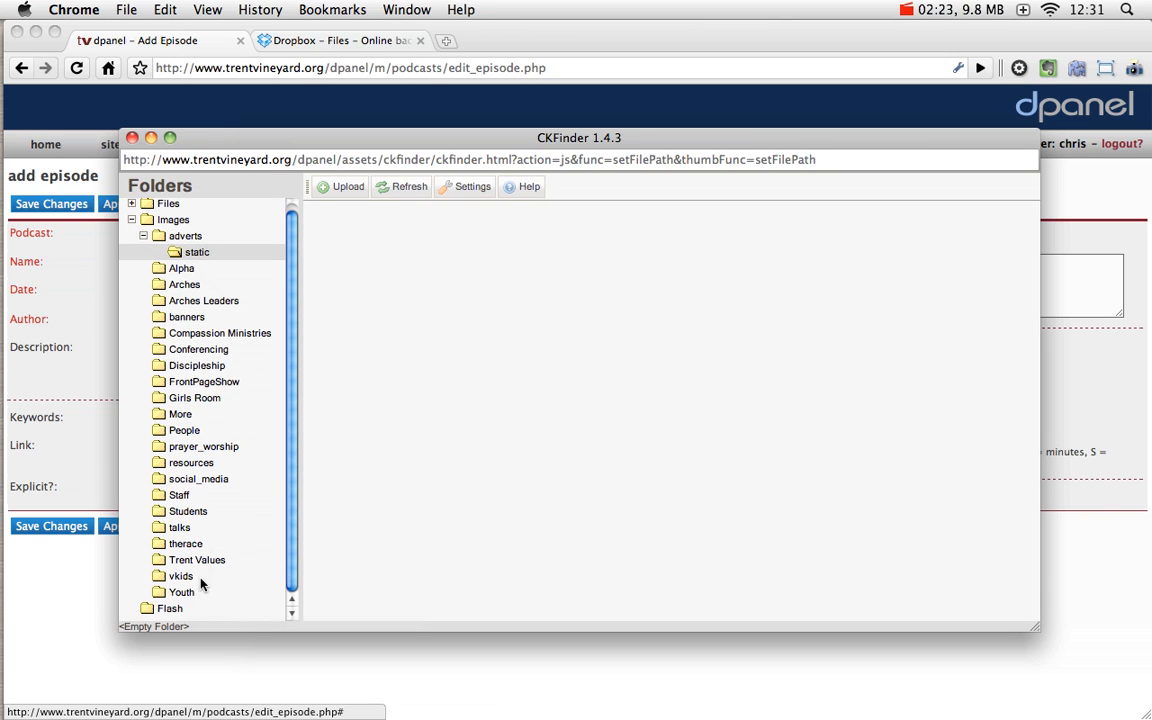
left_click(190, 480)
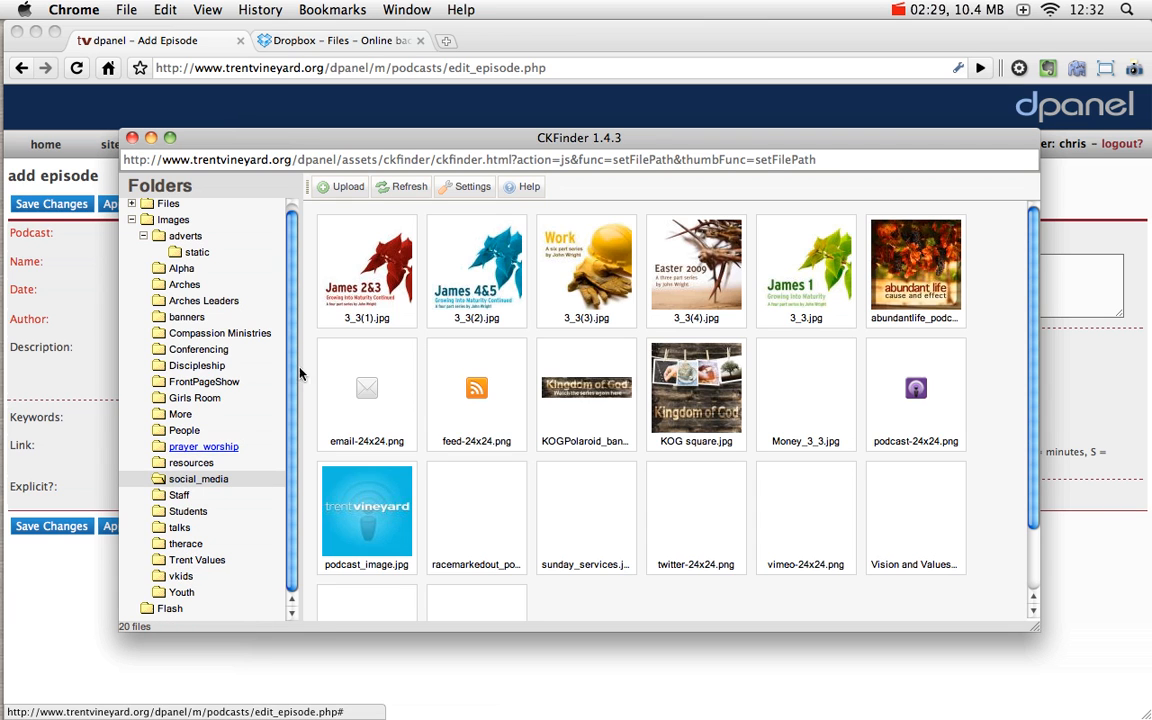
double_click(586, 267)
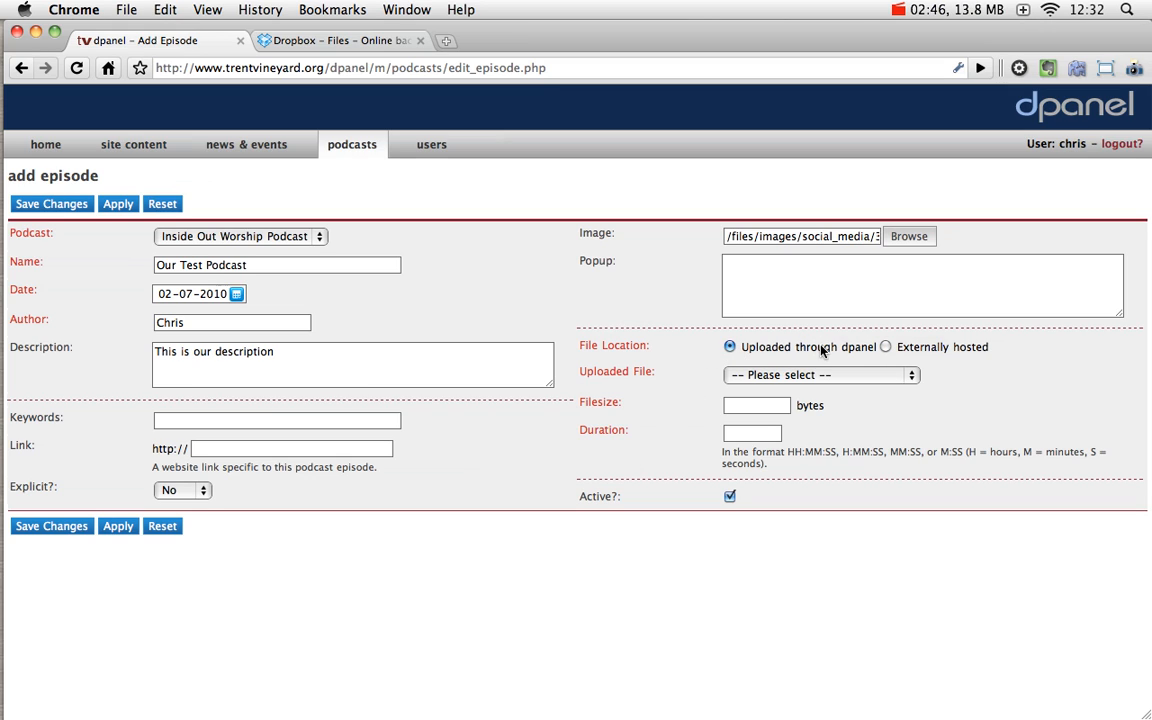
Step: Set the audio File Location to Externally hosted instead of an uploaded file
left_click(768, 377)
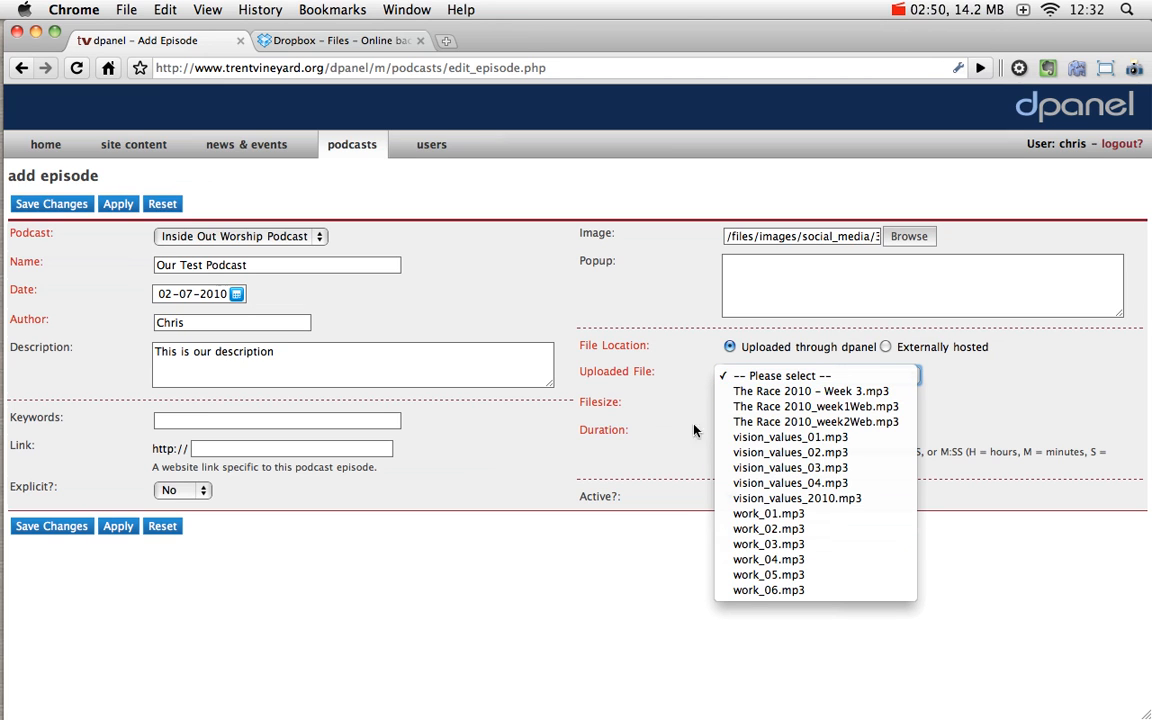
left_click(672, 407)
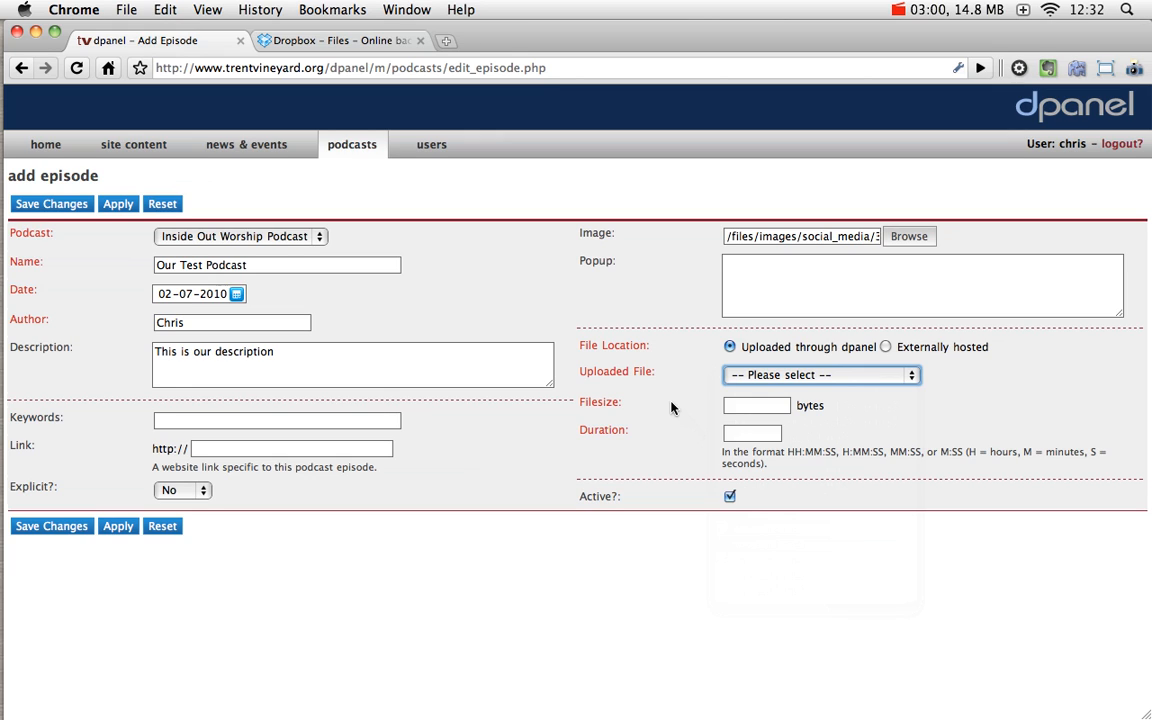
left_click(886, 348)
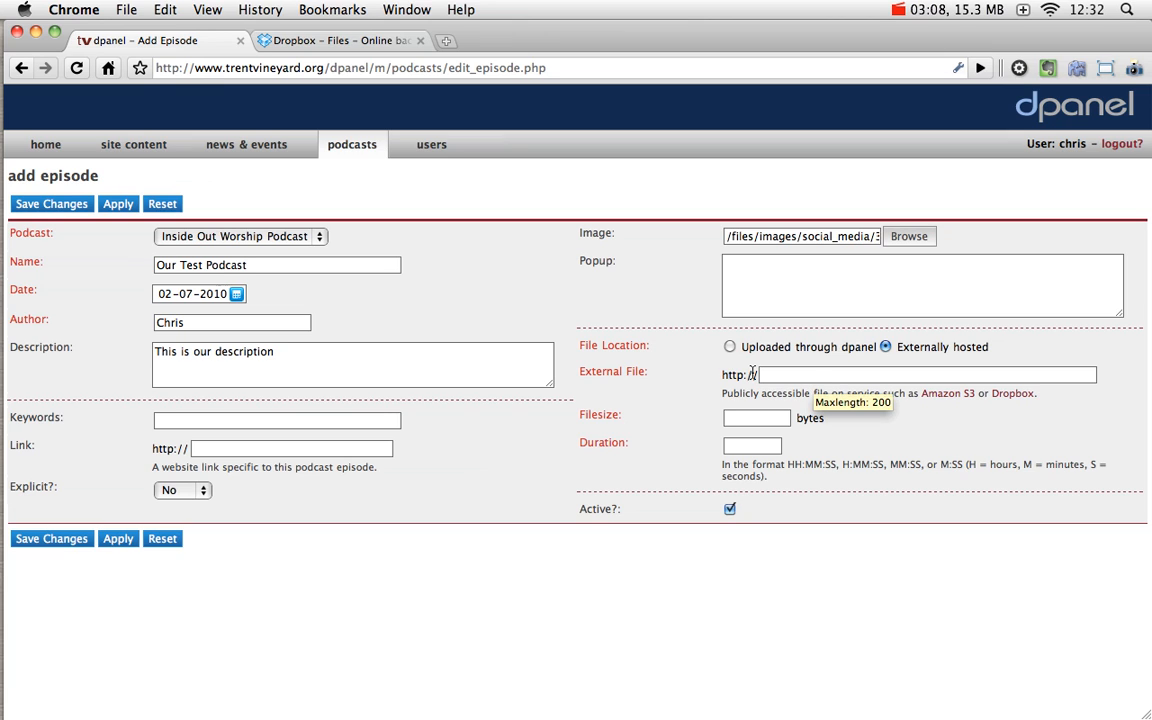
Step: Copy the public link for the_race_marked_out_2_2006.mp3 in Dropbox's Public/2006_race-marked-out folder
left_click(351, 50)
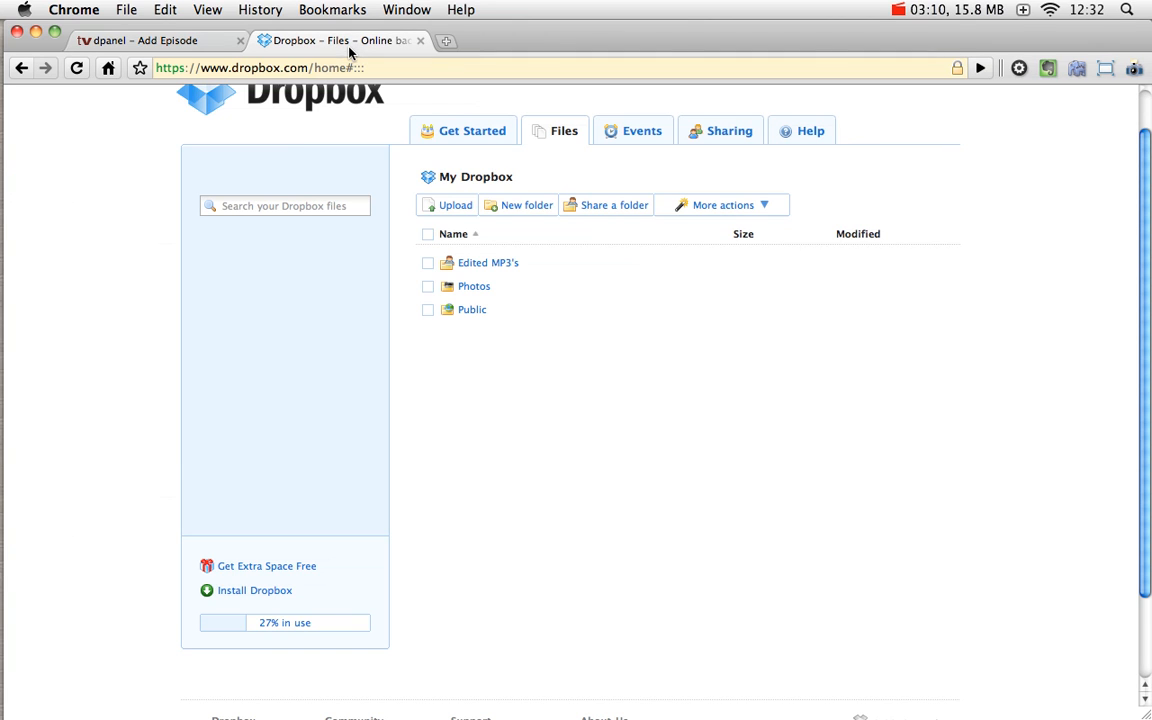
left_click(473, 311)
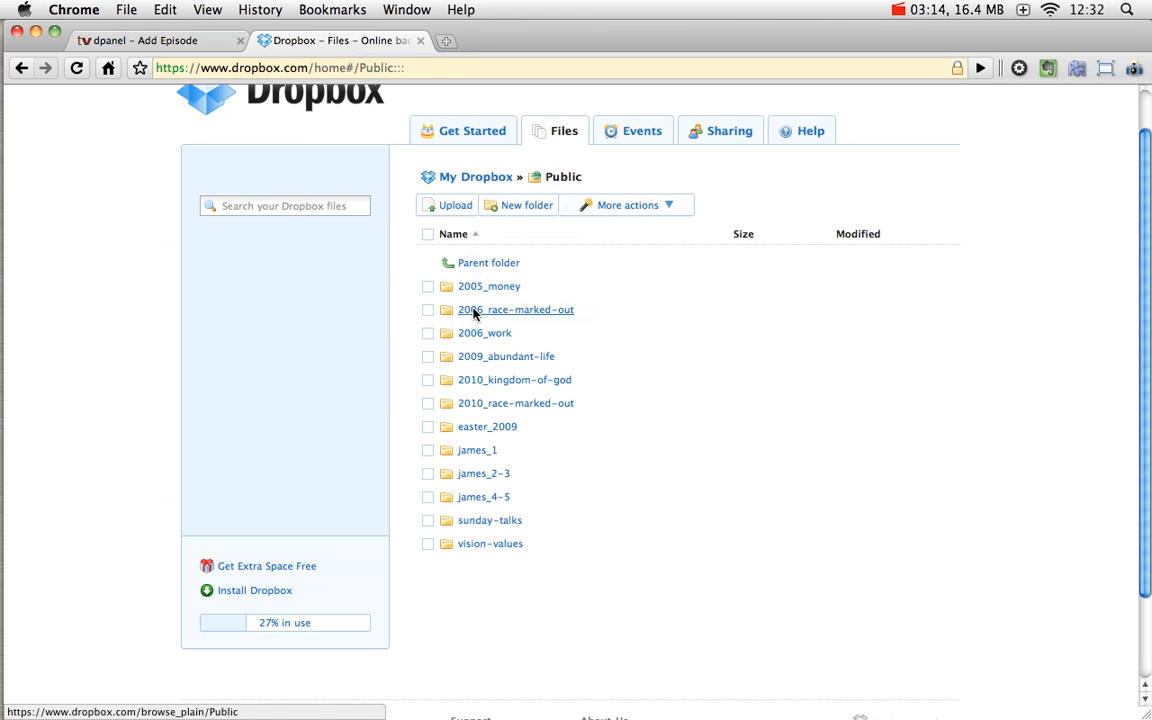
left_click(476, 310)
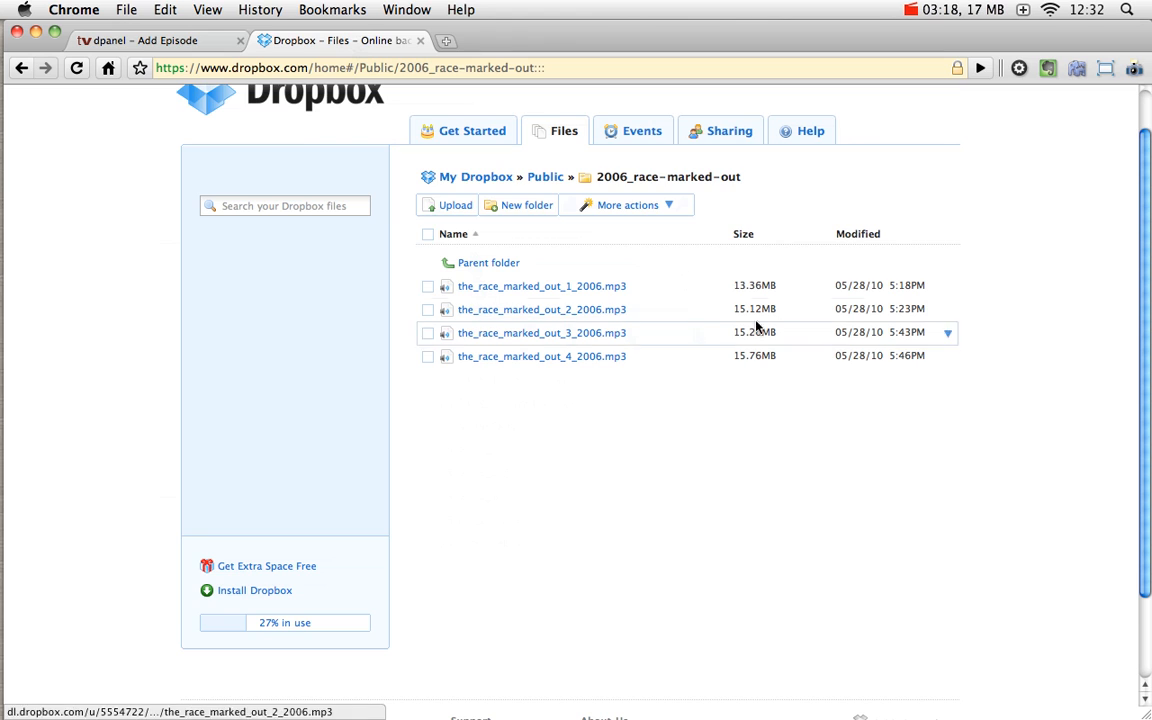
left_click(948, 312)
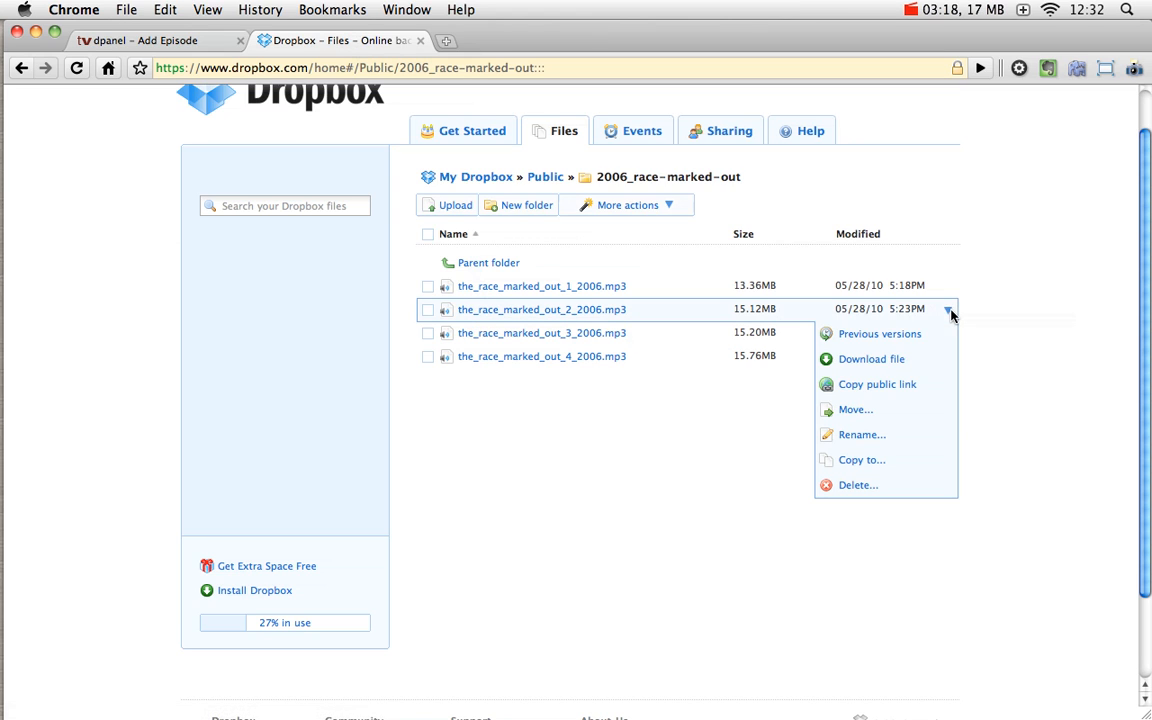
left_click(893, 385)
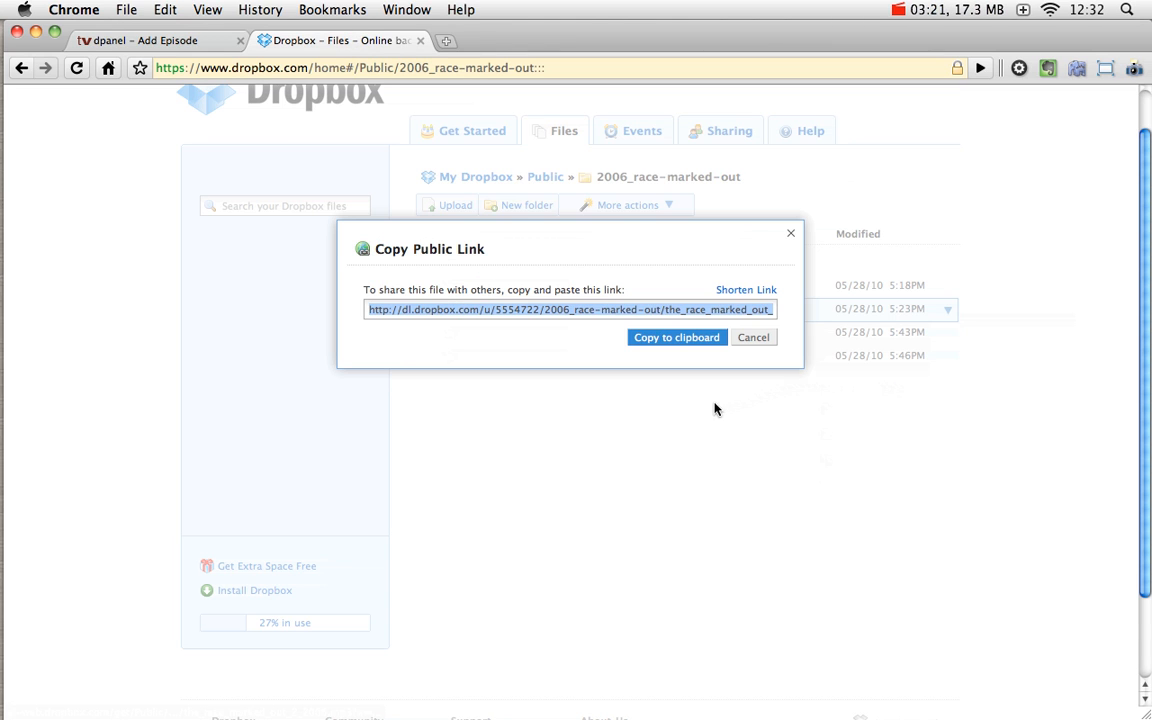
left_click(697, 339)
left_click(753, 338)
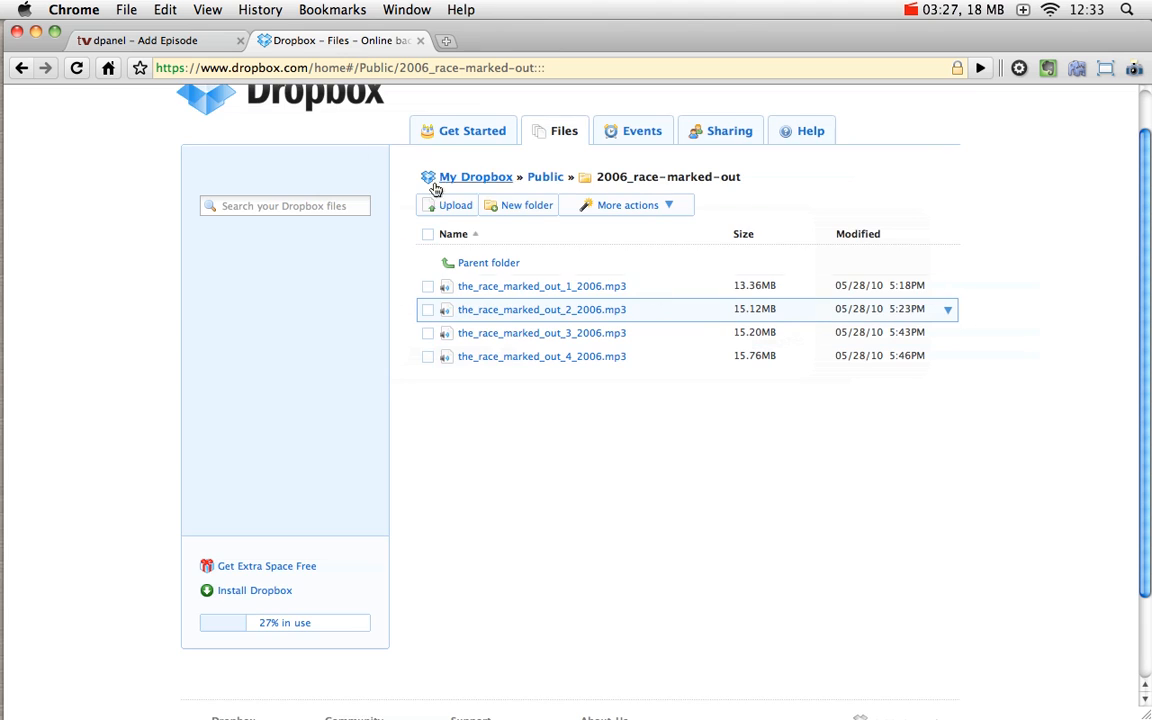
Step: Paste the Dropbox link into the episode's External File field
left_click(154, 40)
left_click(771, 373)
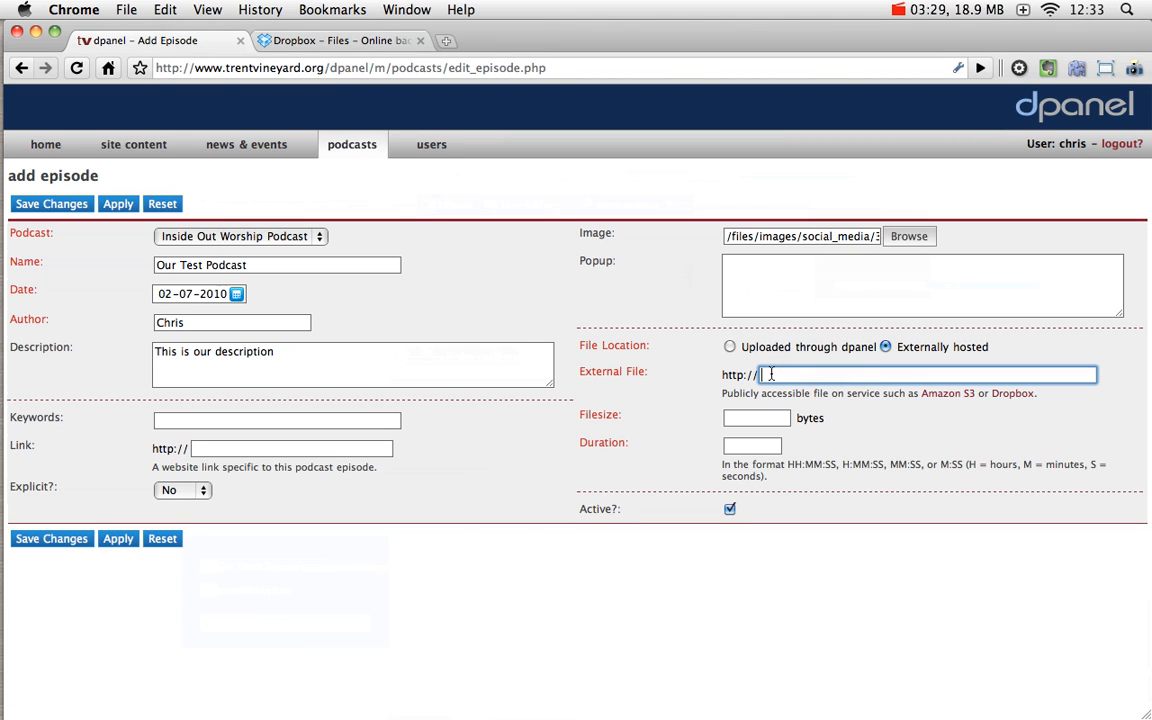
key("super+v")
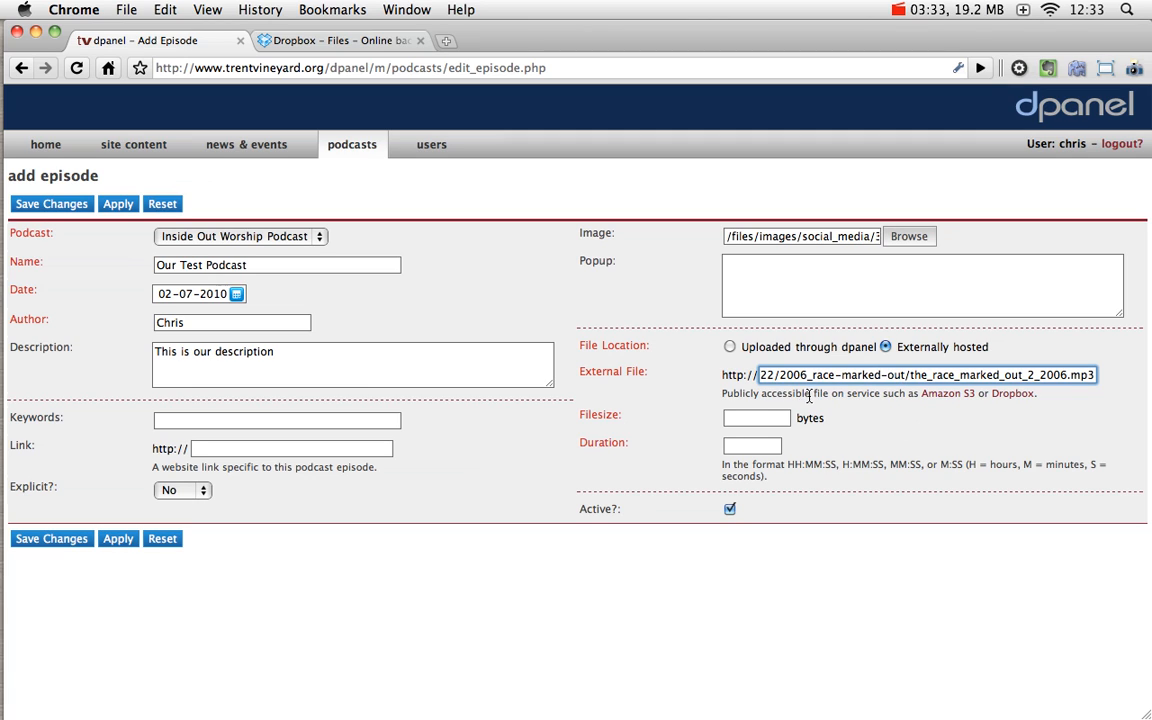
left_click(756, 418)
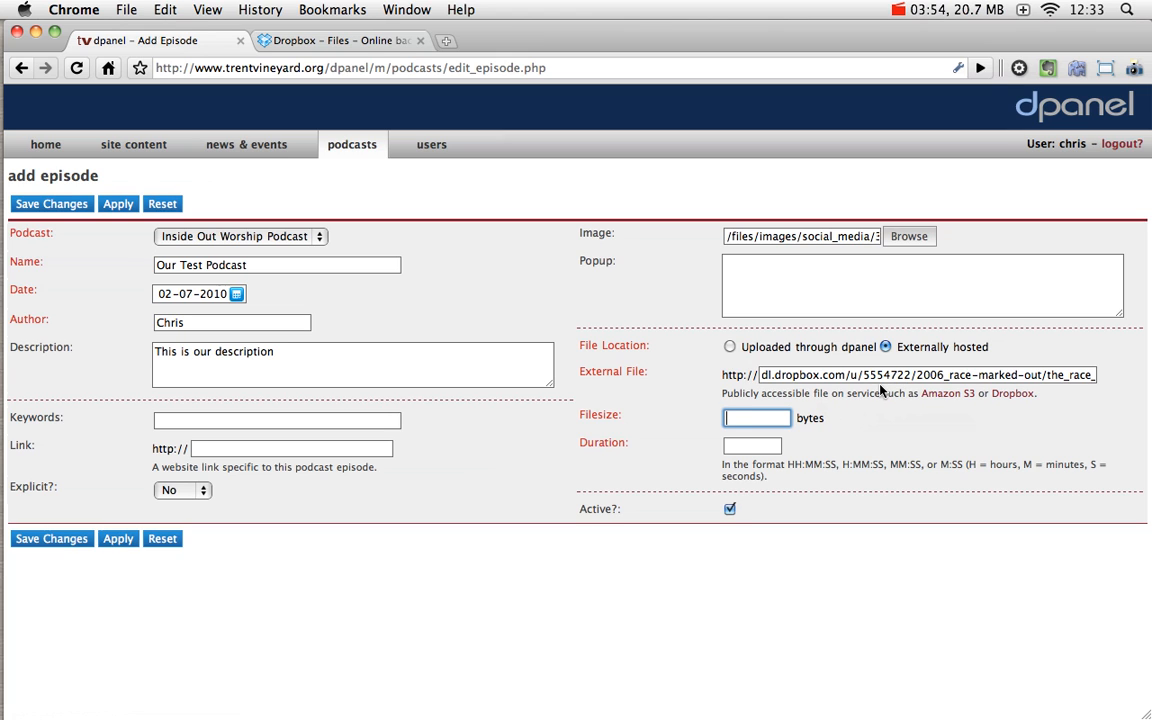
key("super+Tab")
key("super+Tab")
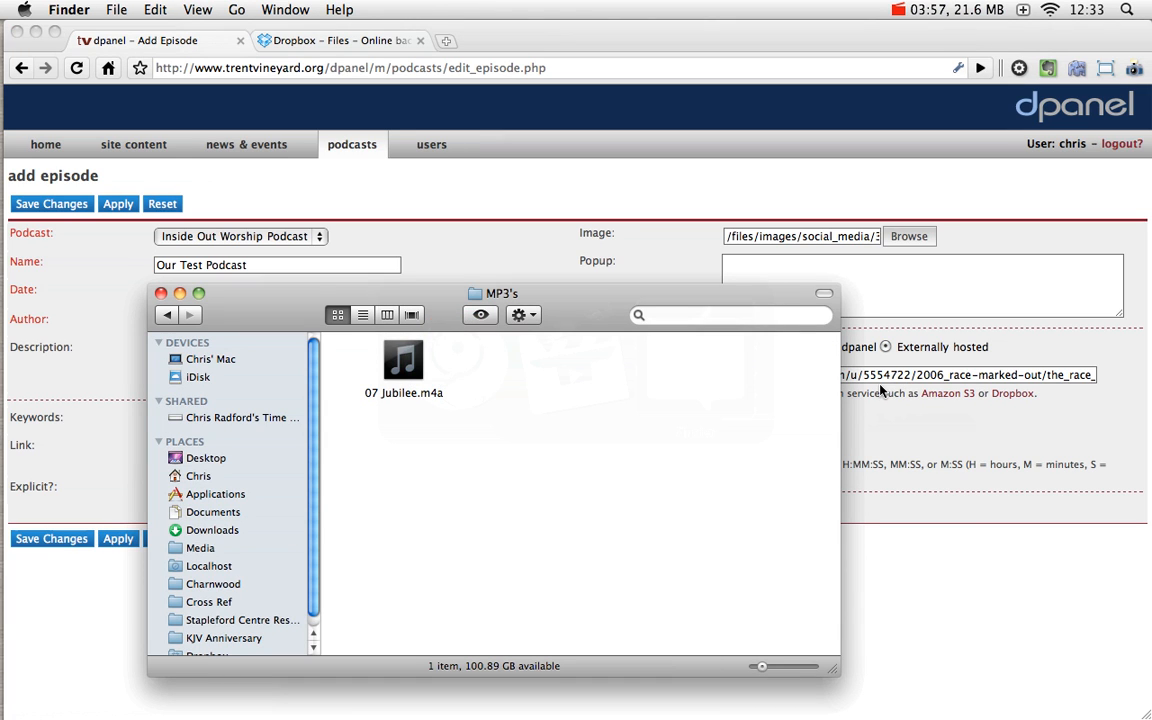
Step: Copy the 06:01 duration from 07 Jubilee.m4a's Info window into the episode's Duration field
left_click(385, 375)
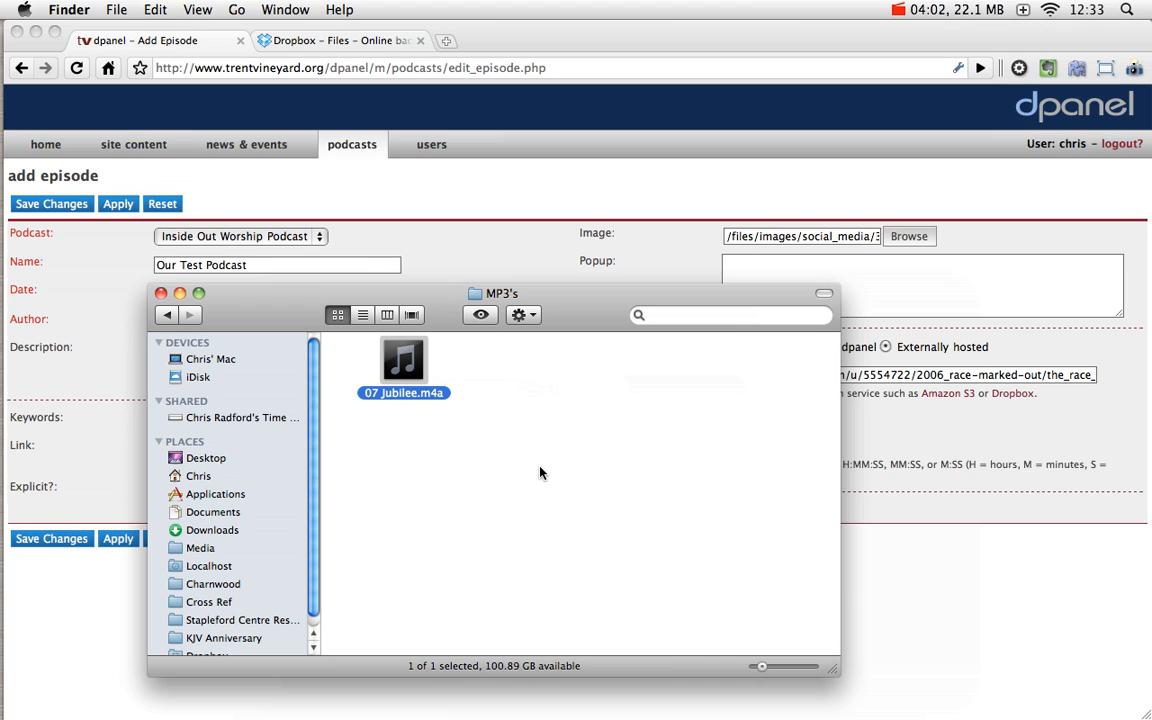
key("super+i")
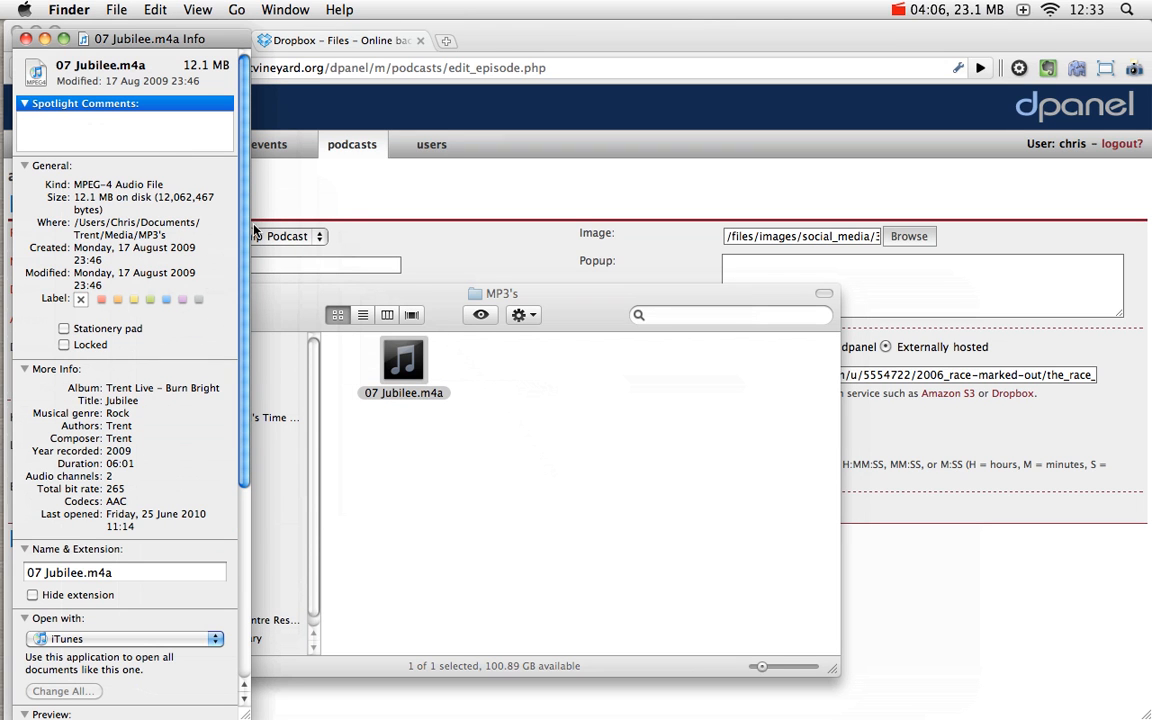
scroll(205, 400, "down", 1)
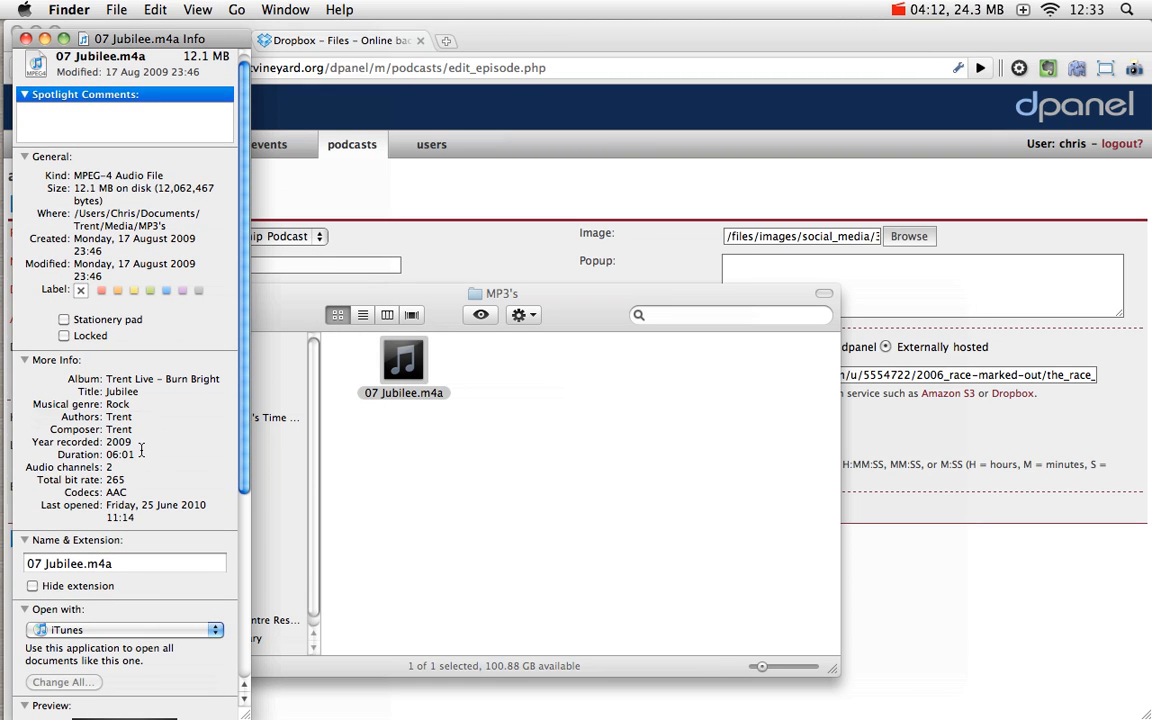
left_click_drag(136, 455, 108, 456)
key("super+c")
left_click(852, 453)
key("Tab")
key("super+v")
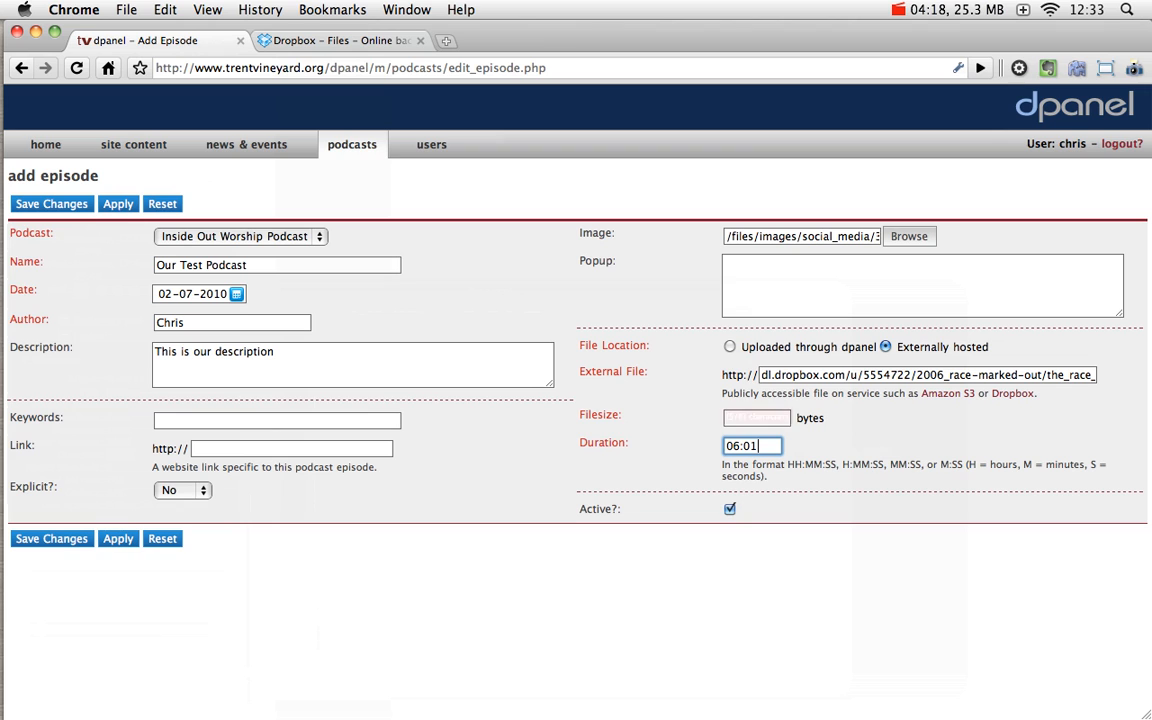
Step: Select the file's exact byte count in the Info window for the Filesize entry
key("super+Tab")
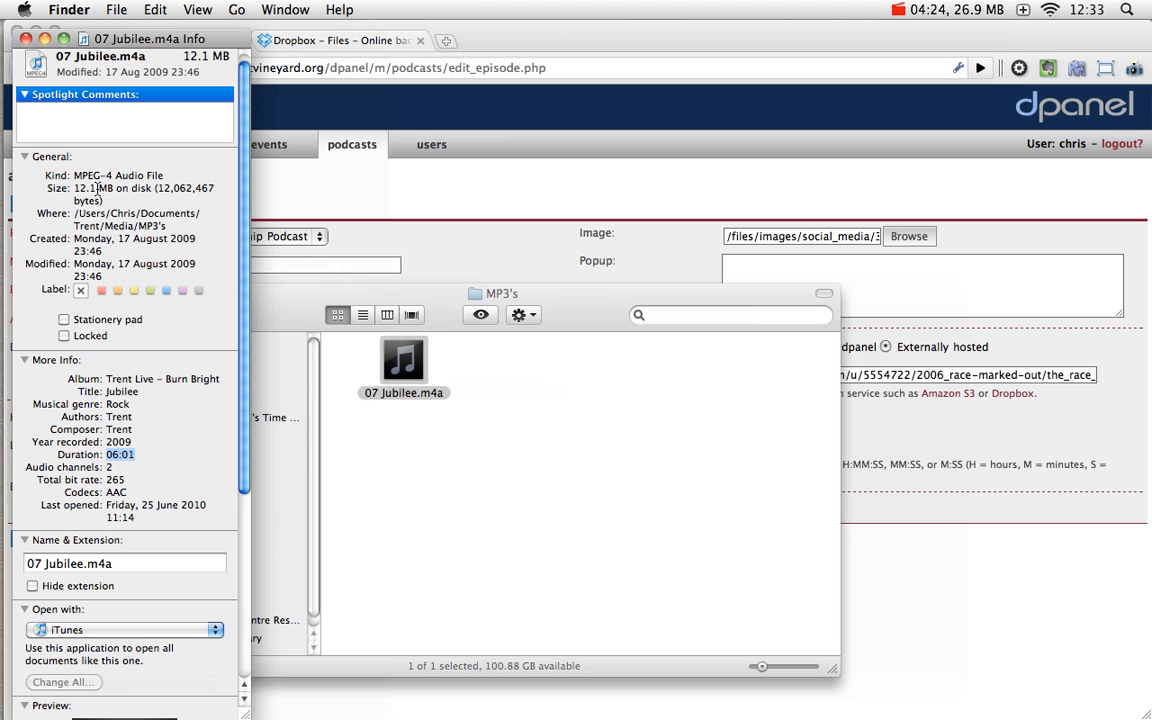
left_click(163, 188)
left_click_drag(154, 188, 214, 188)
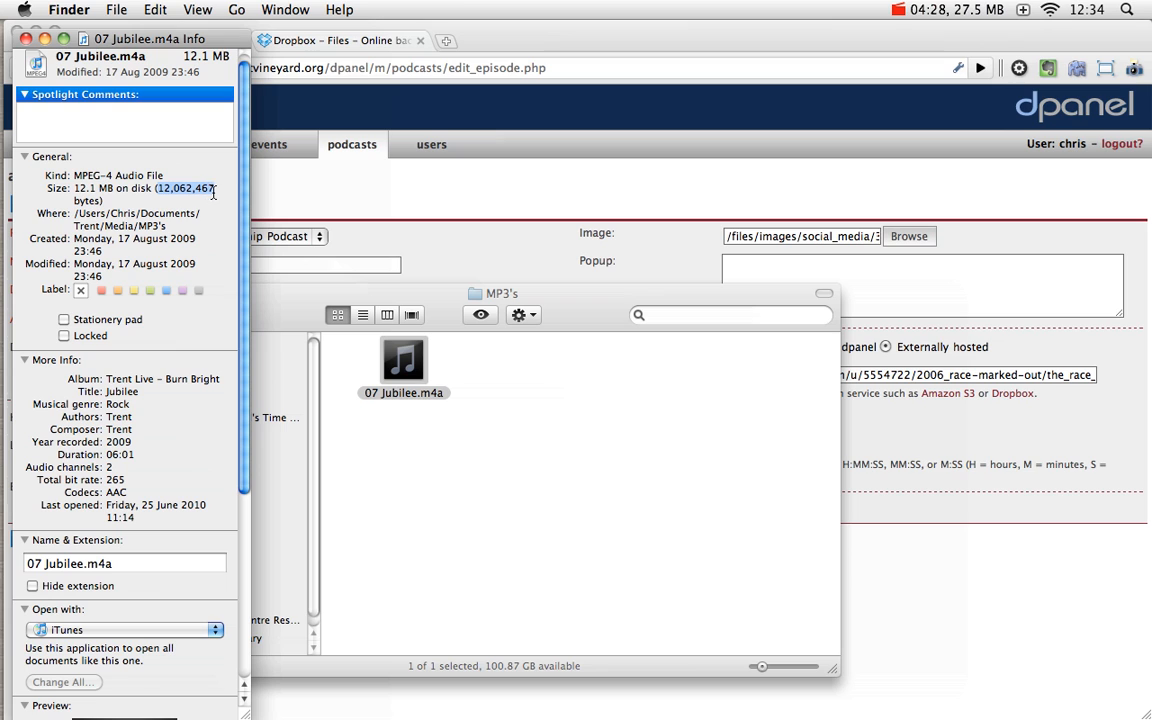
left_click(895, 414)
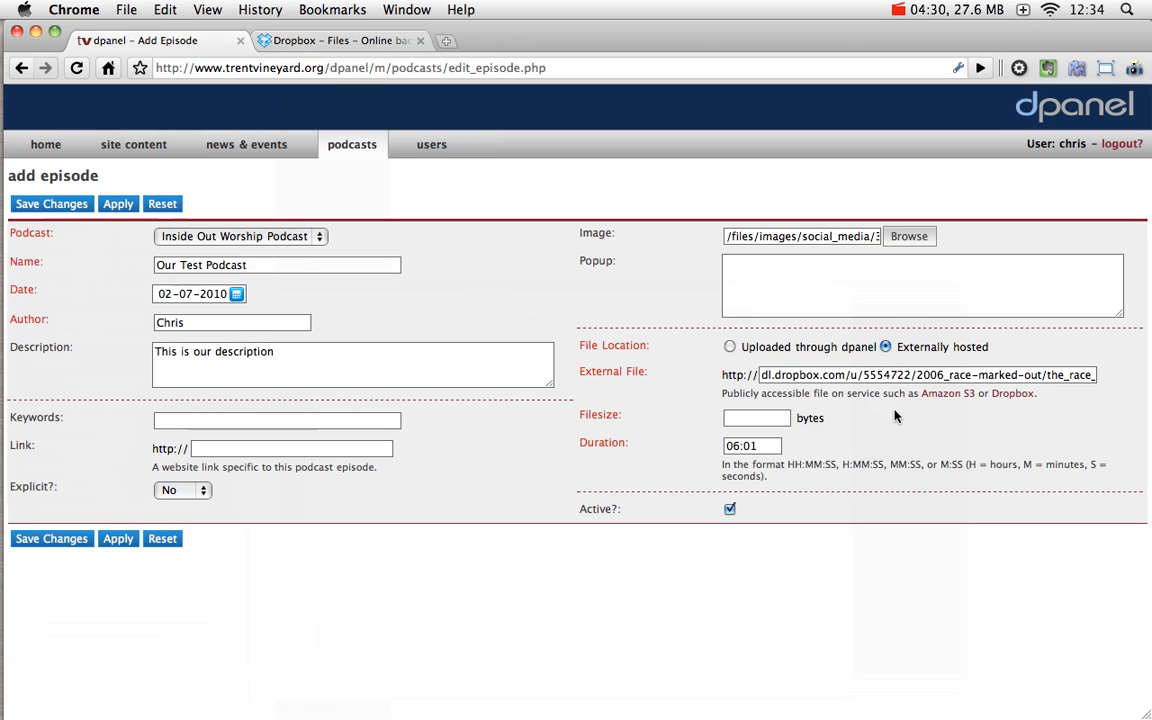
Step: Enter 12062467 as the episode's file size and toggle the Active? checkbox
left_click(741, 420)
type("12062467")
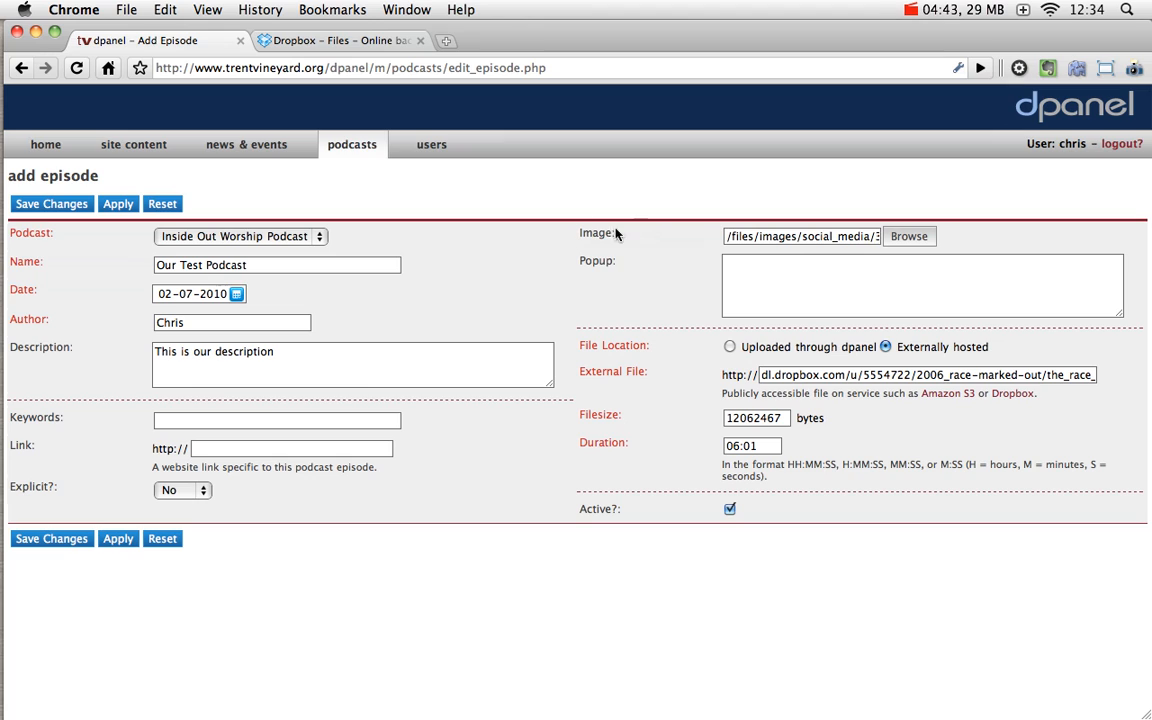
left_click(732, 511)
left_click(733, 512)
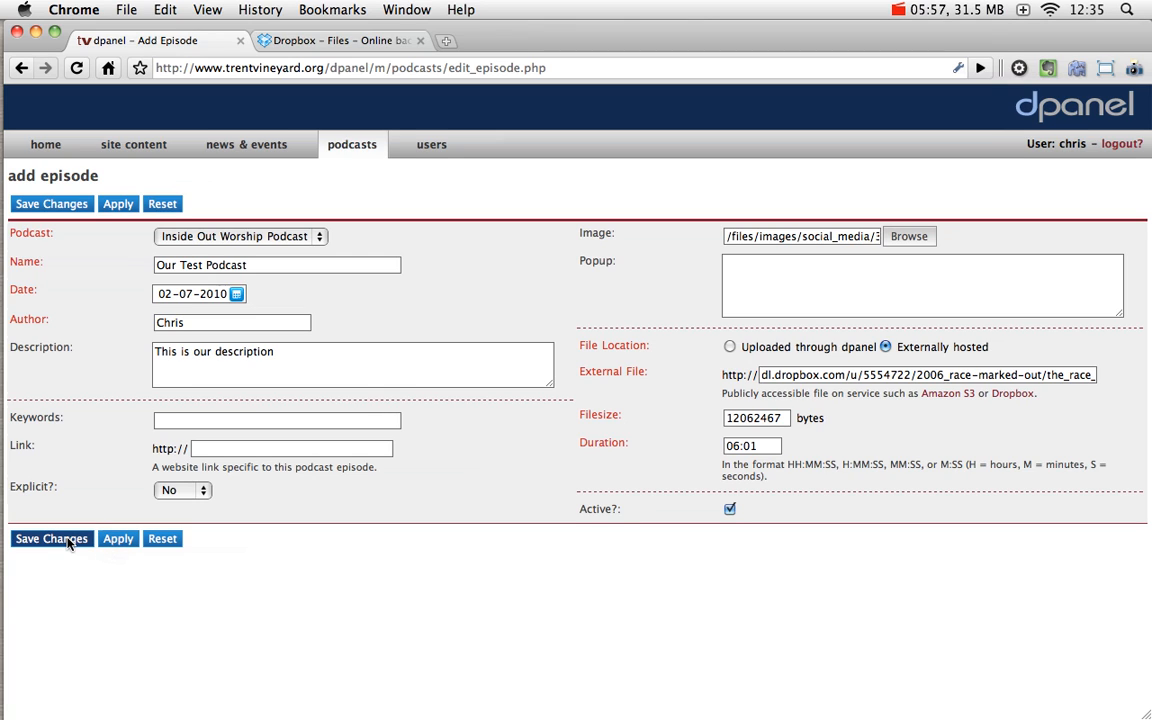
Step: Save the new episode with Save Changes and go to the podcasts list
left_click(160, 540)
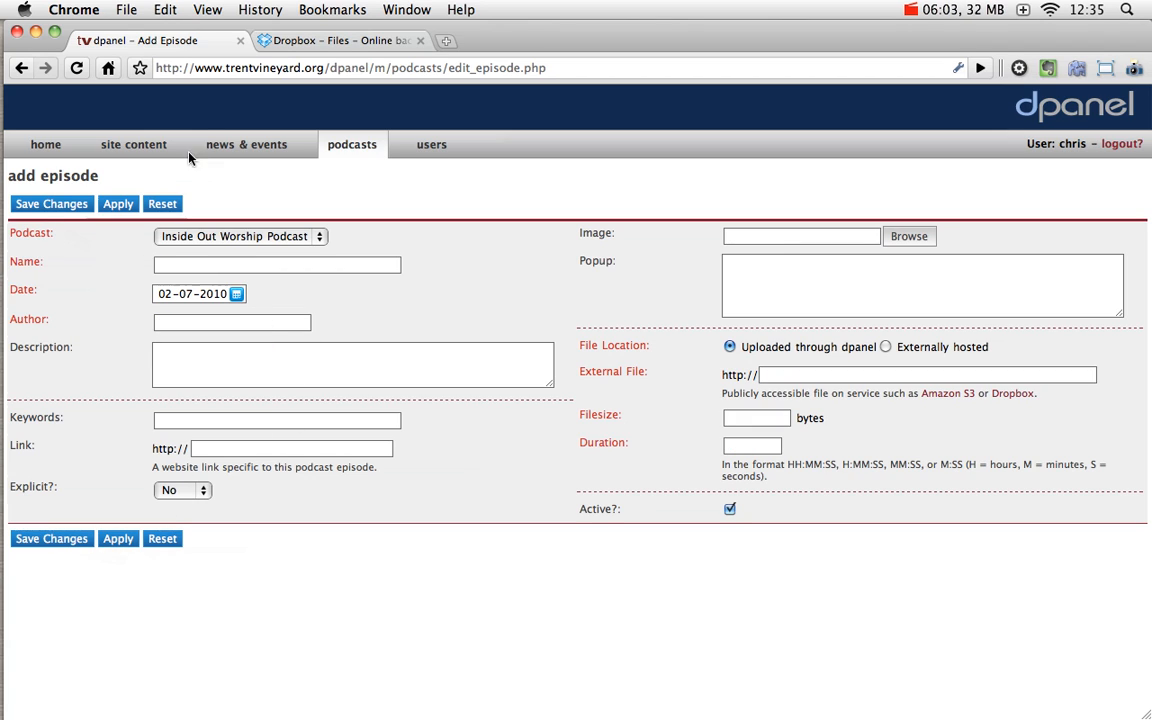
left_click(363, 150)
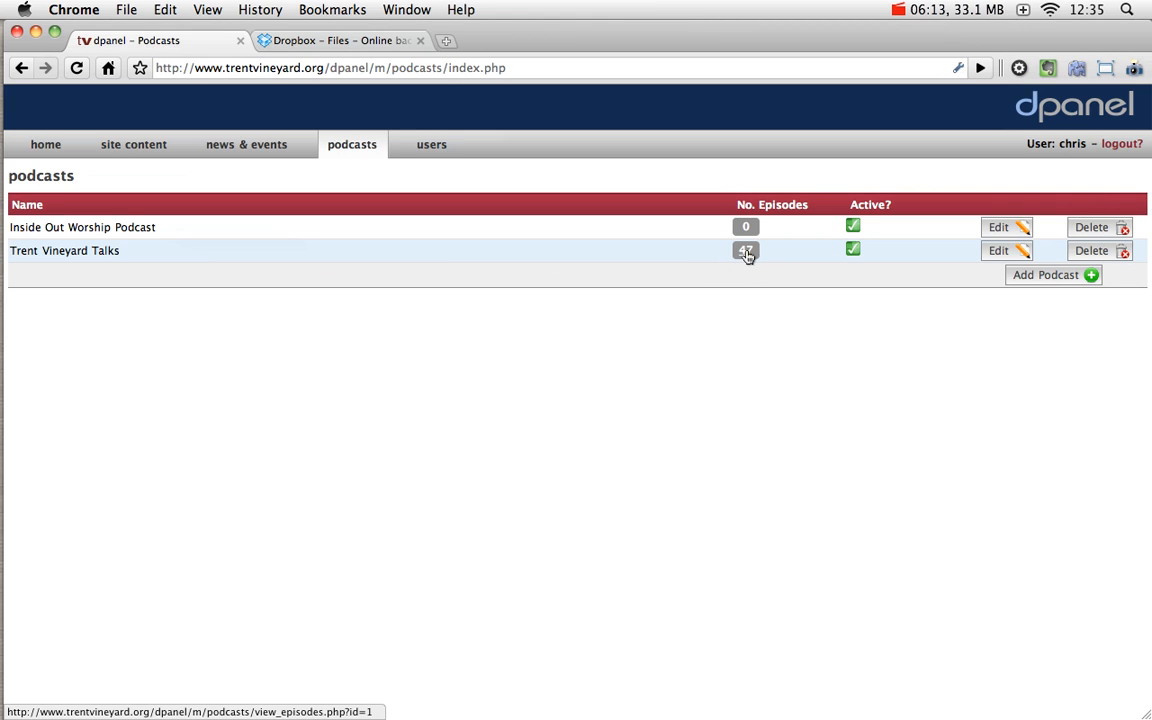
Step: Open the Inside Out Worship Podcast edit page and review its Description, Image and Feed Management URI
left_click(1000, 228)
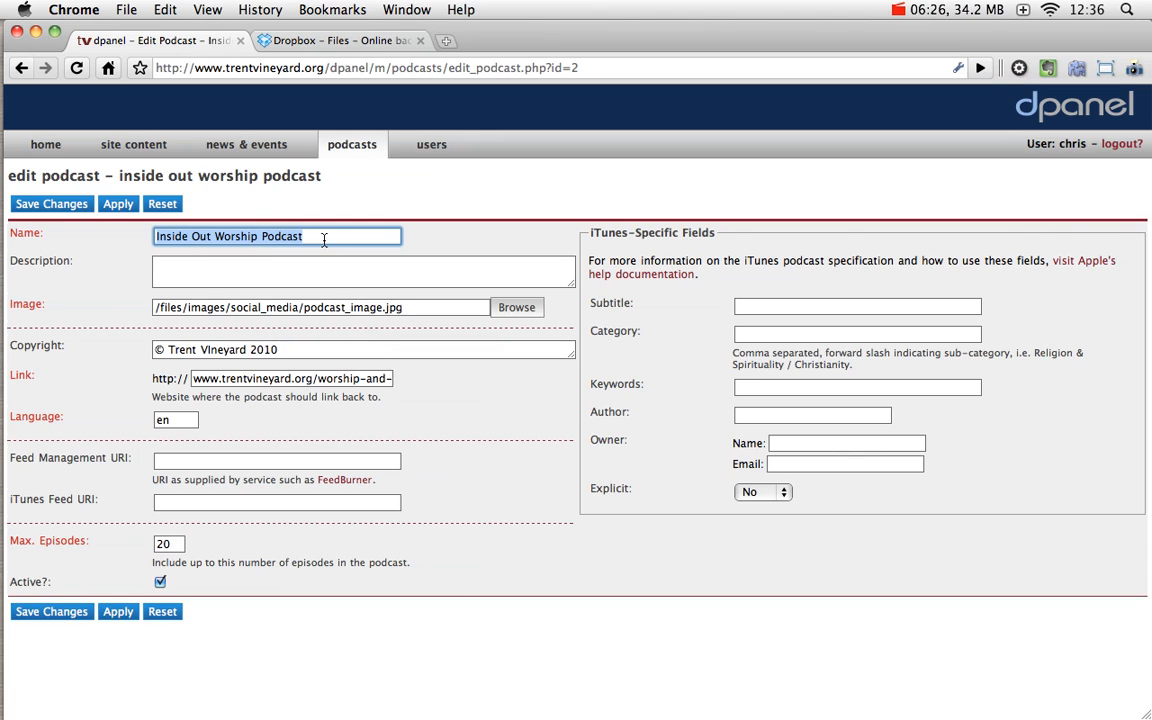
left_click(299, 270)
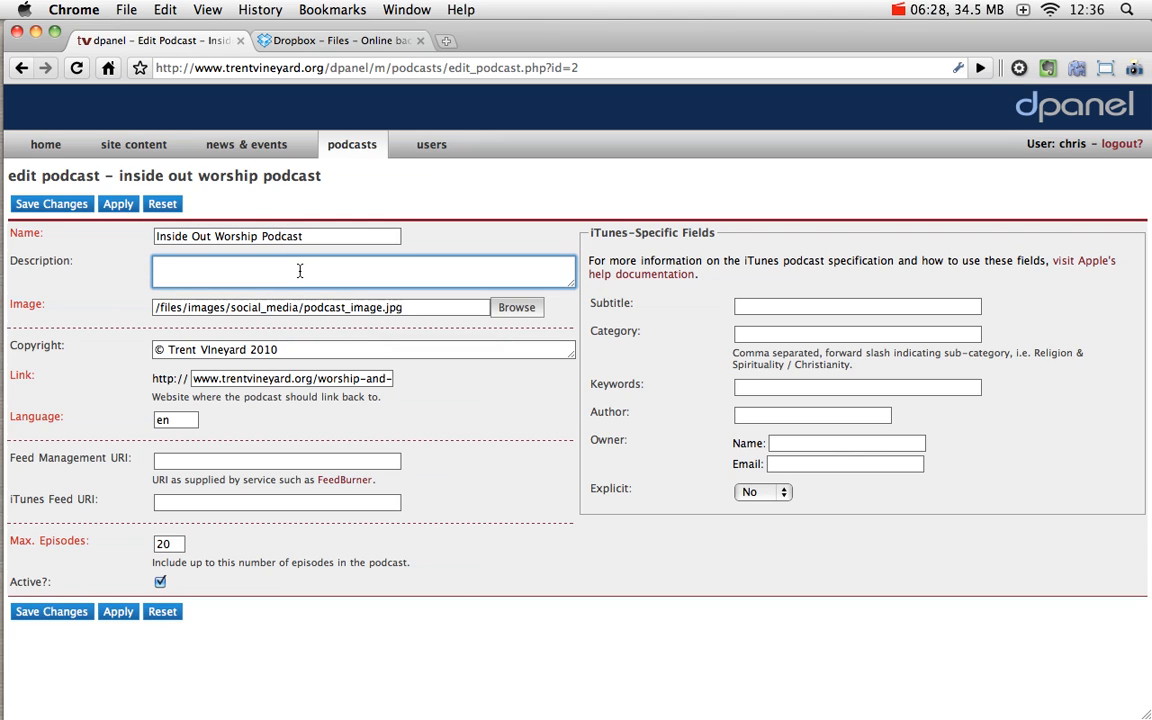
left_click(304, 307)
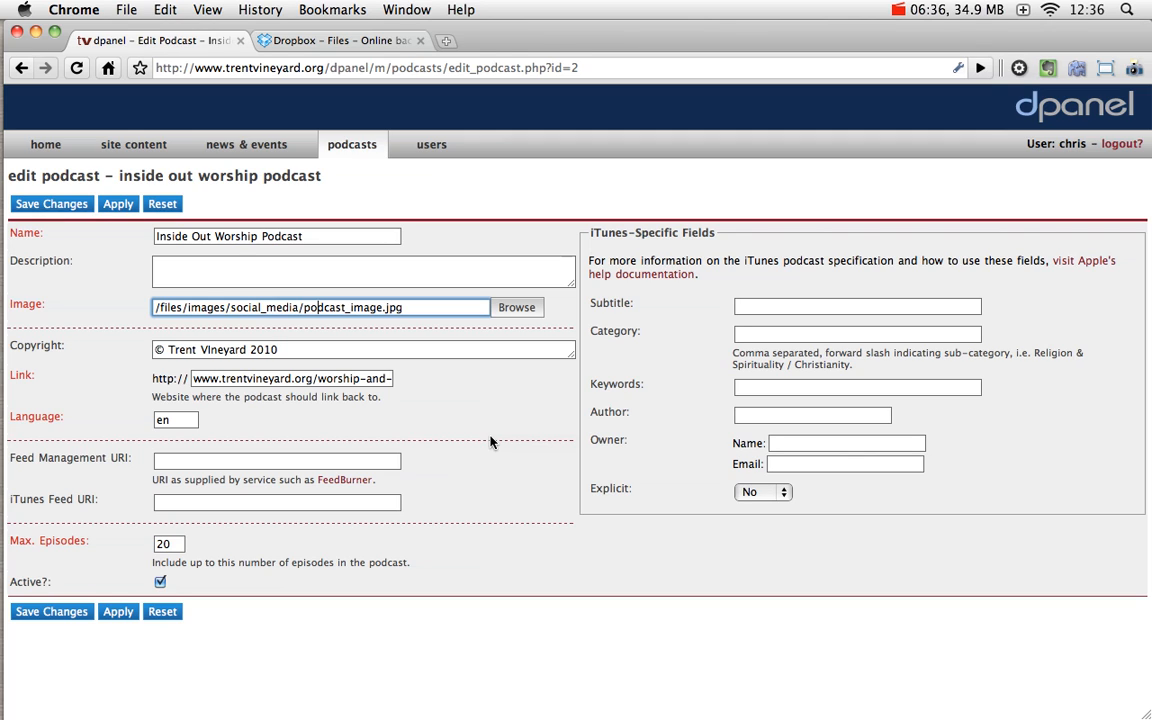
left_click(223, 464)
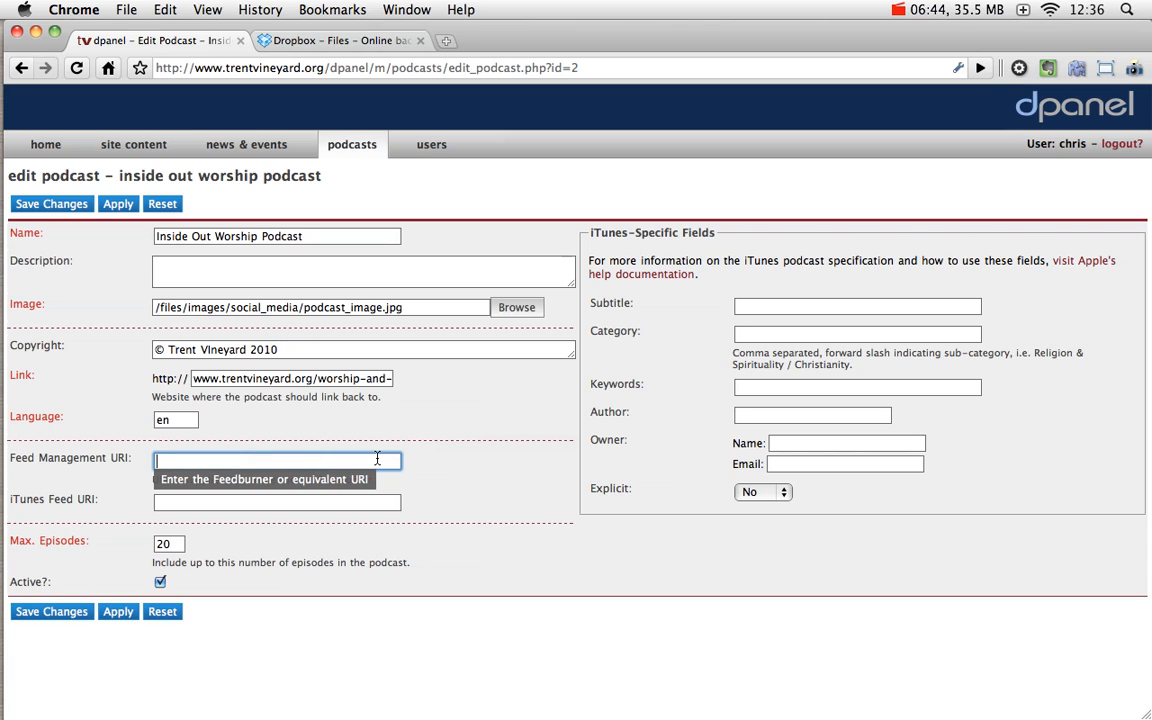
left_click(679, 338)
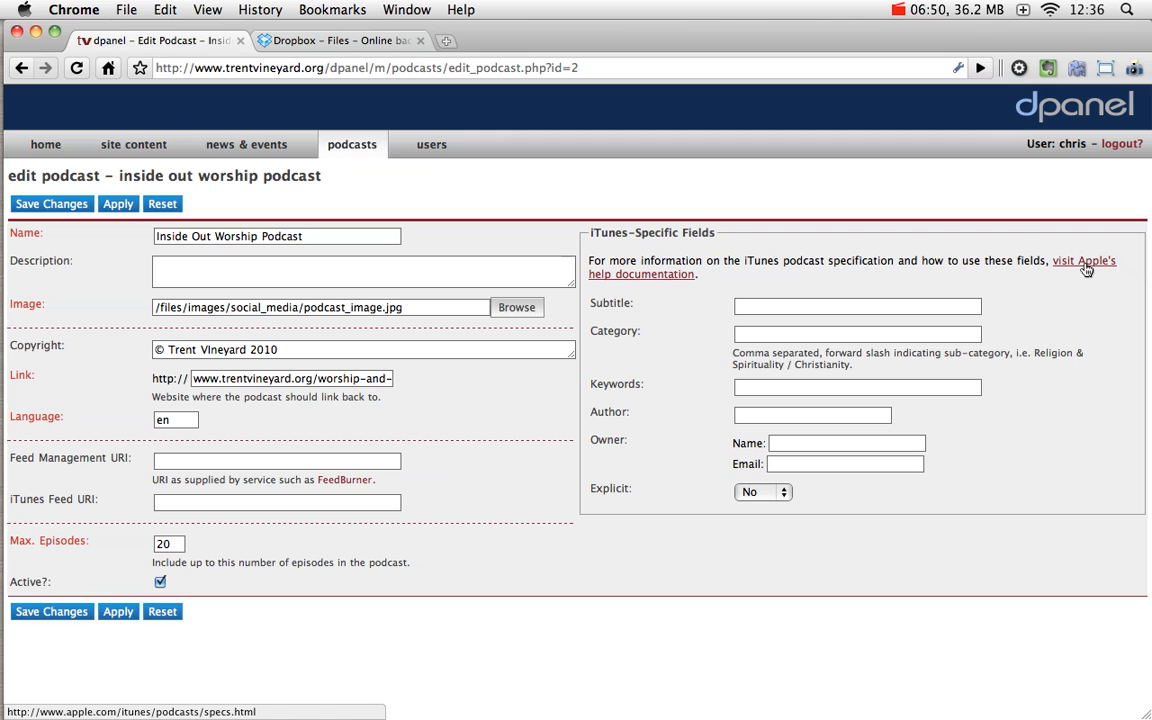
Step: From the podcasts list, open the 47-episode list of Trent Vineyard Talks
left_click(334, 147)
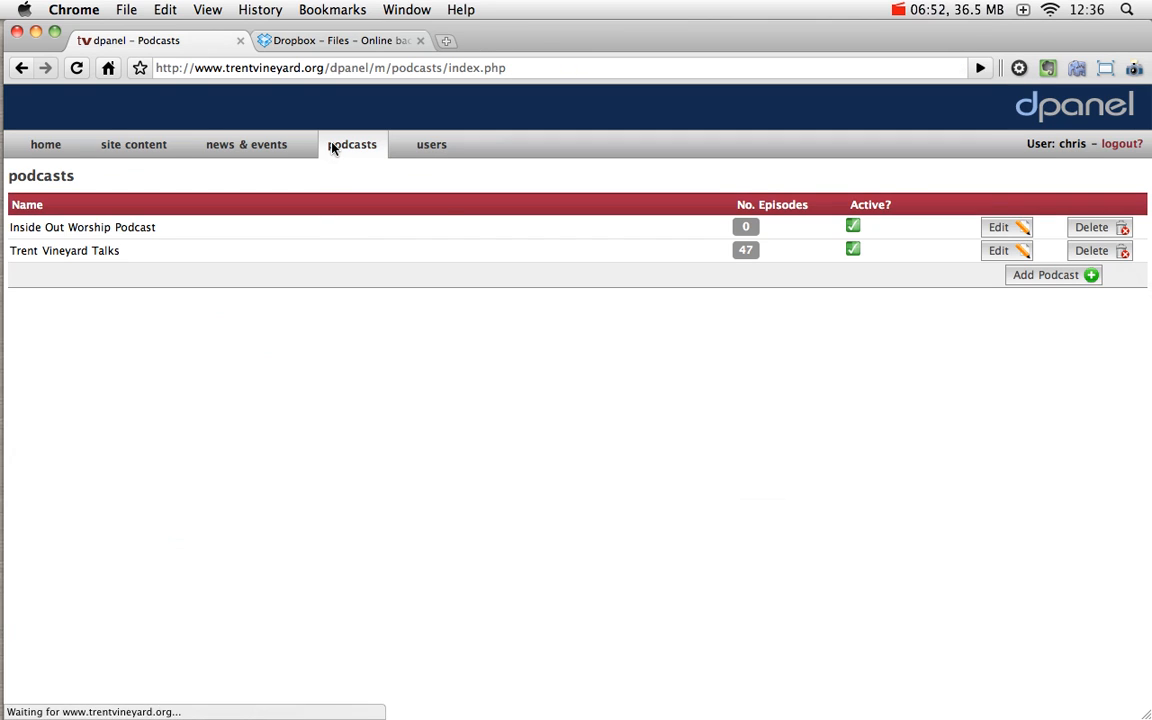
left_click(746, 252)
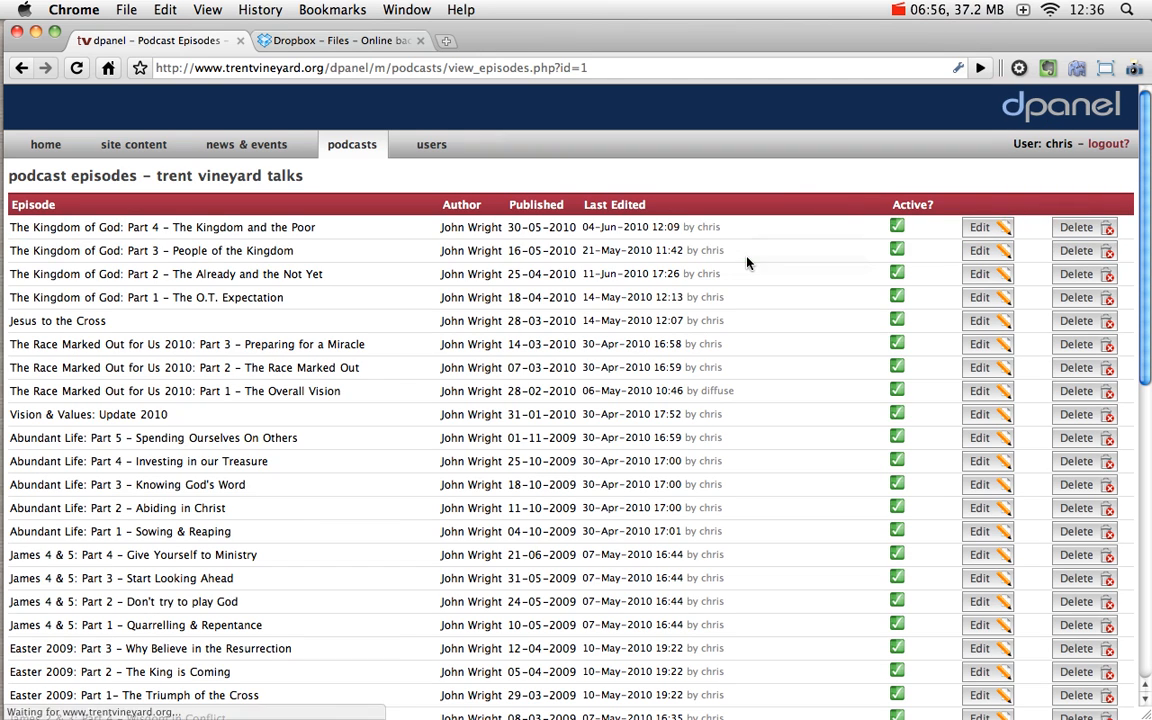